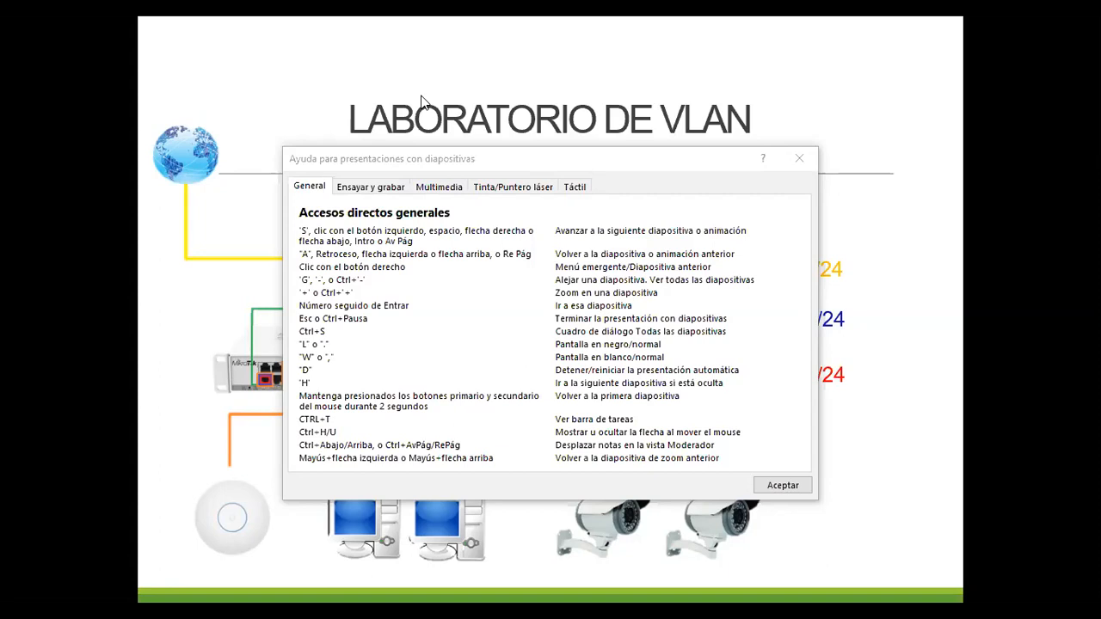
Close the slideshow help, switch to WinBox and connect to the router by its MAC address 74:4D:28:73:78:B0.
click(800, 160)
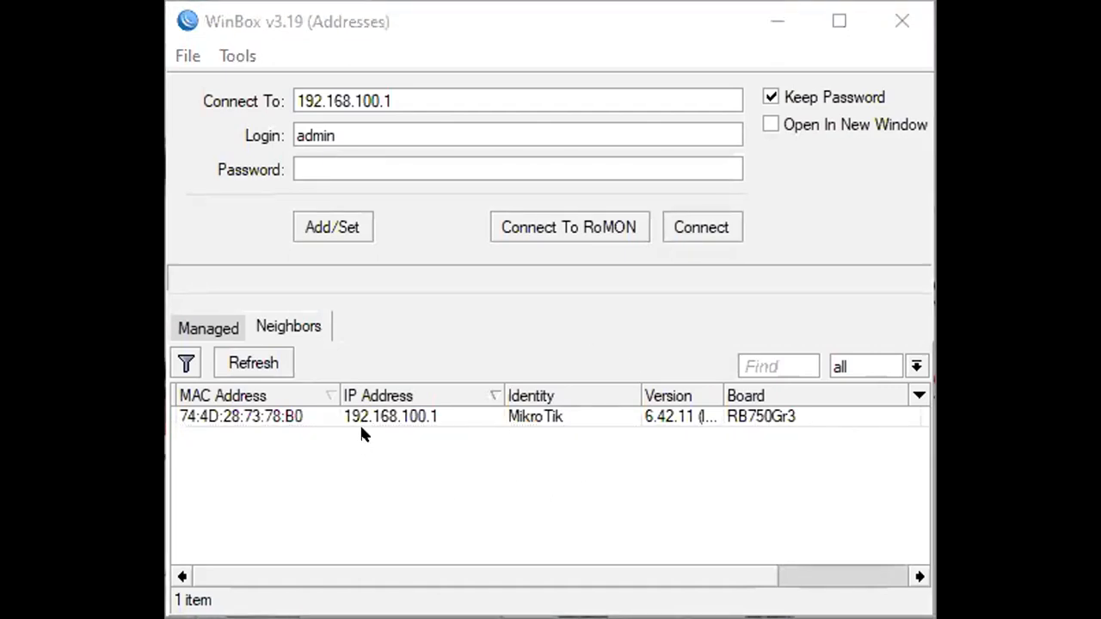
click(277, 418)
double_click(276, 418)
click(709, 237)
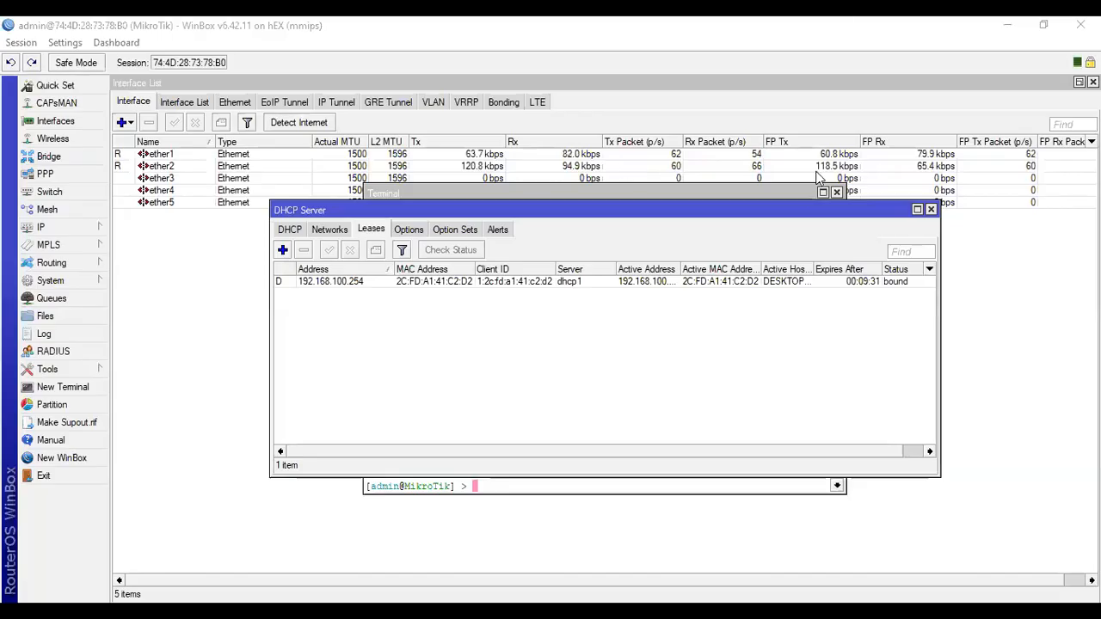
Close the DHCP Server and Terminal windows, keeping only the interface list in the maximized session window.
click(930, 212)
click(946, 215)
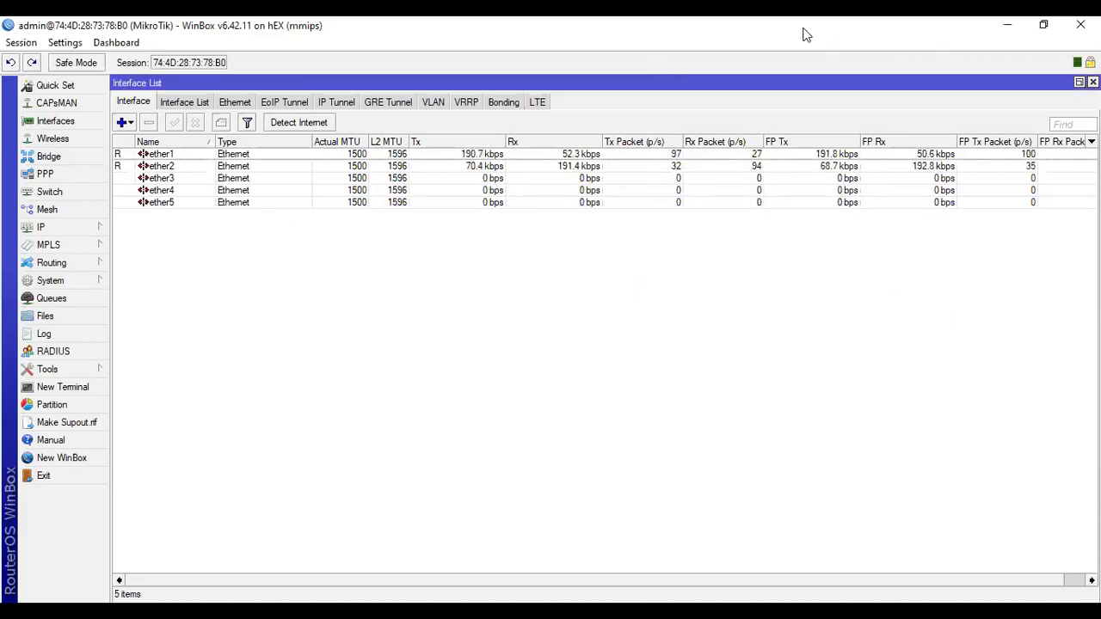
drag(806, 34, 589, 24)
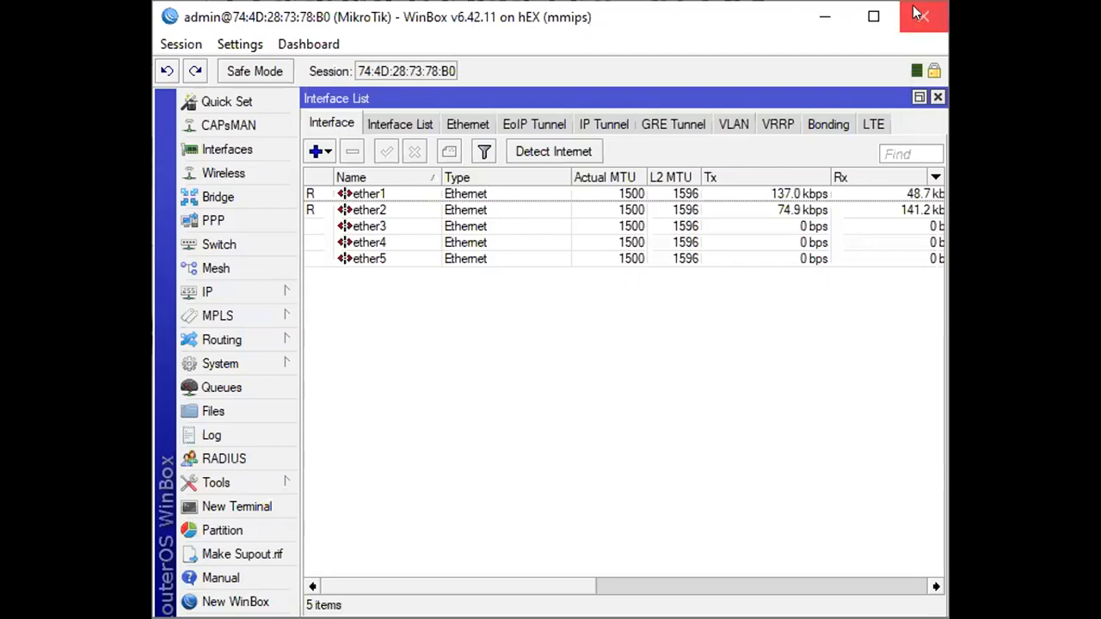
click(883, 21)
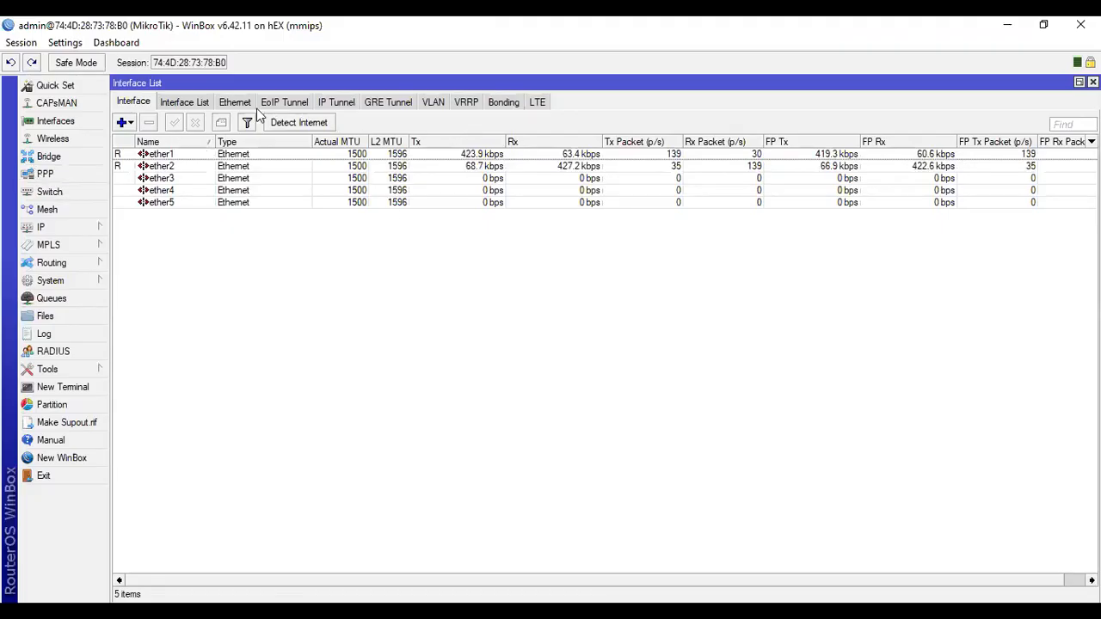
Check the router's DHCP client entry for ether1 and close its window.
click(64, 227)
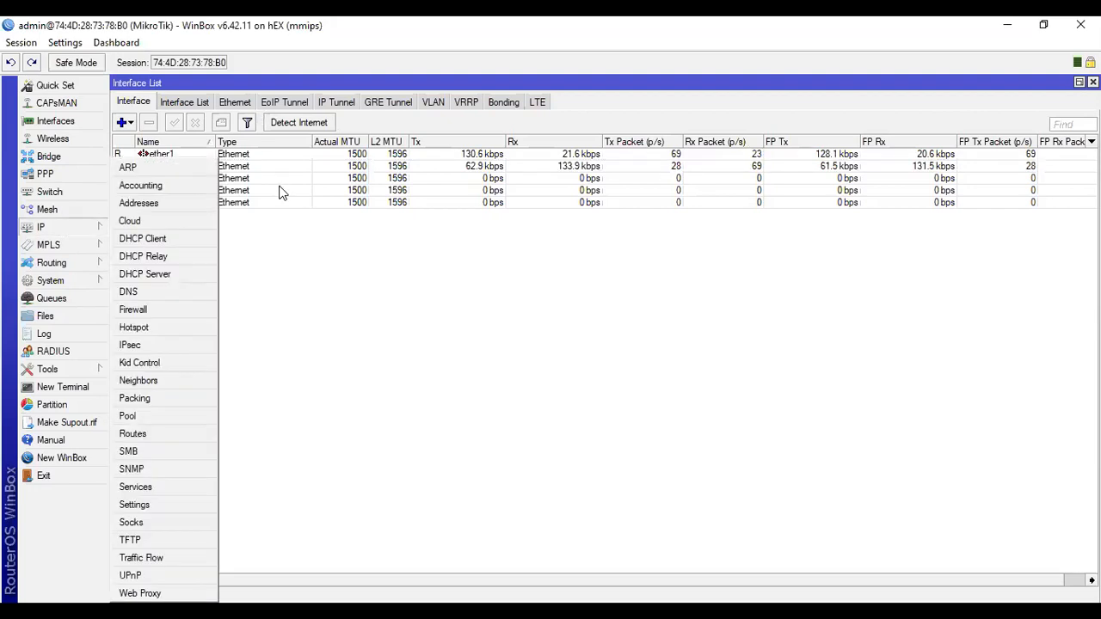
click(278, 190)
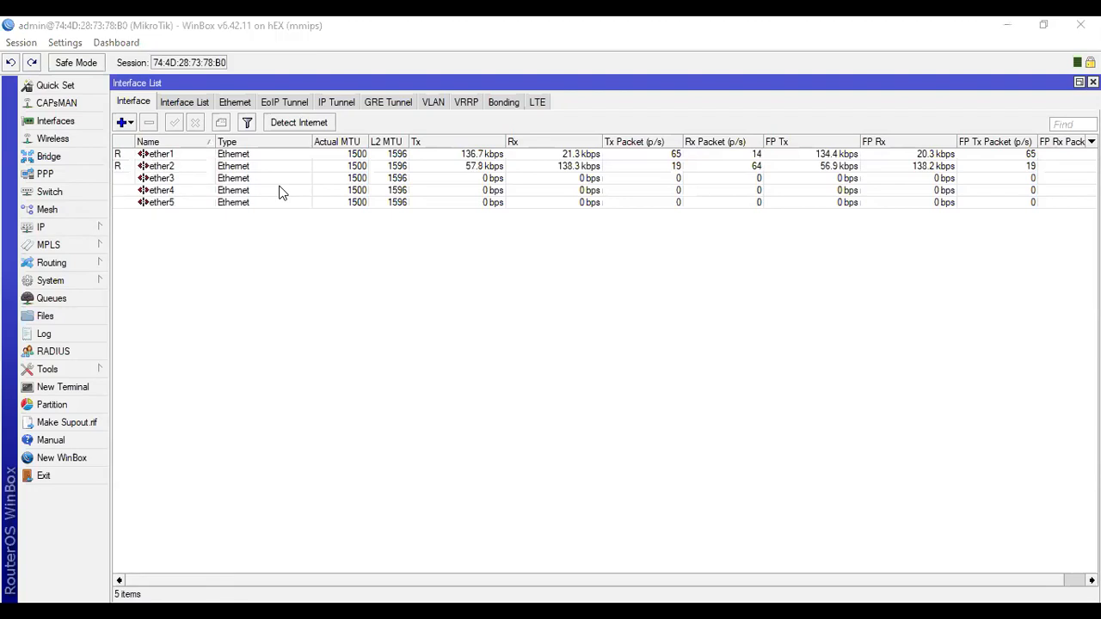
click(57, 229)
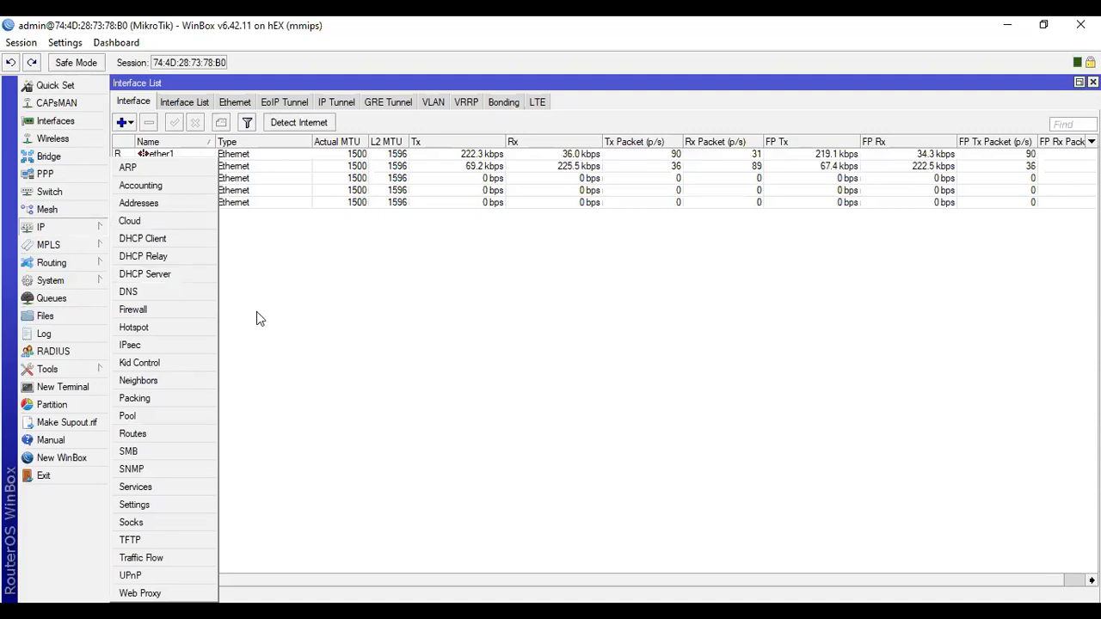
click(178, 248)
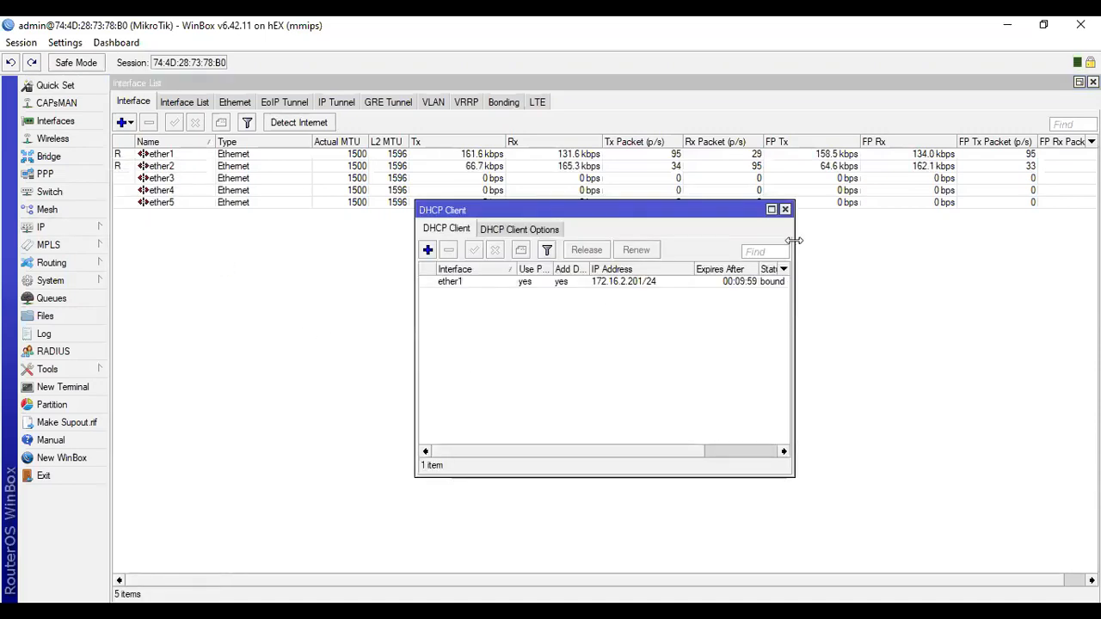
click(786, 208)
Review the IP address list for the addresses assigned to ether1 and ether2.
click(63, 226)
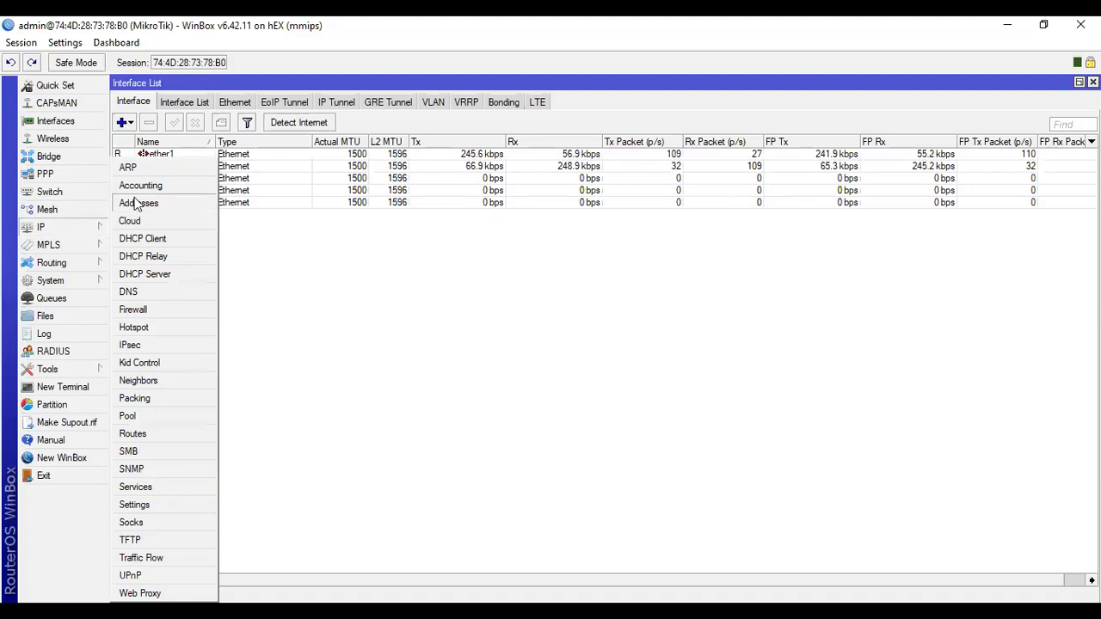
click(138, 201)
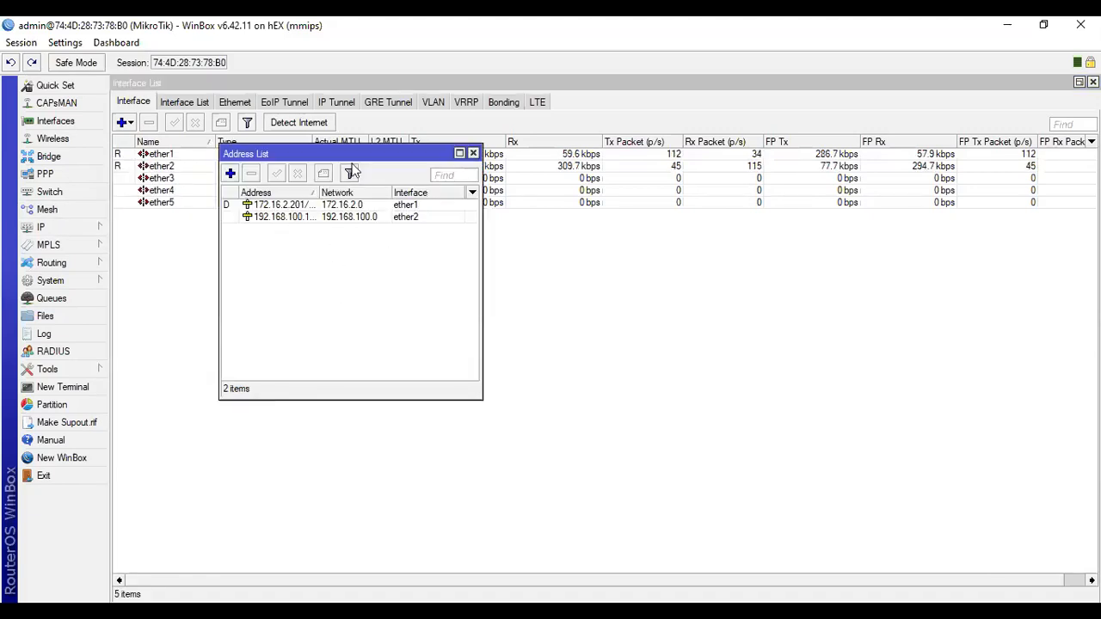
drag(375, 153, 394, 248)
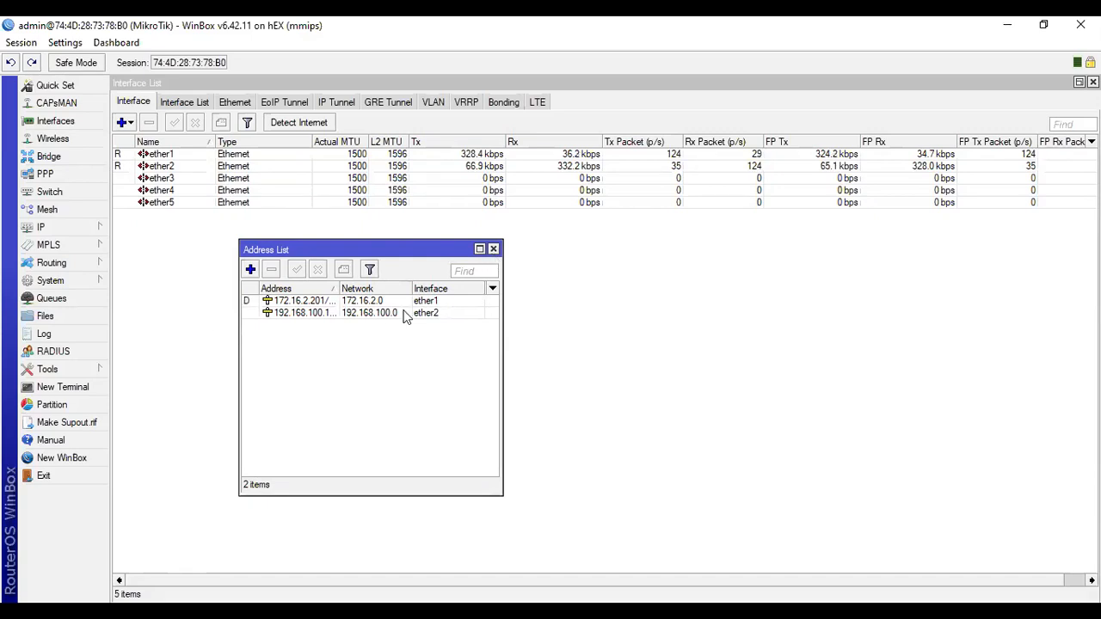
click(494, 250)
Start a new VLAN interface with the name vlan10 and VLAN ID 10.
click(189, 170)
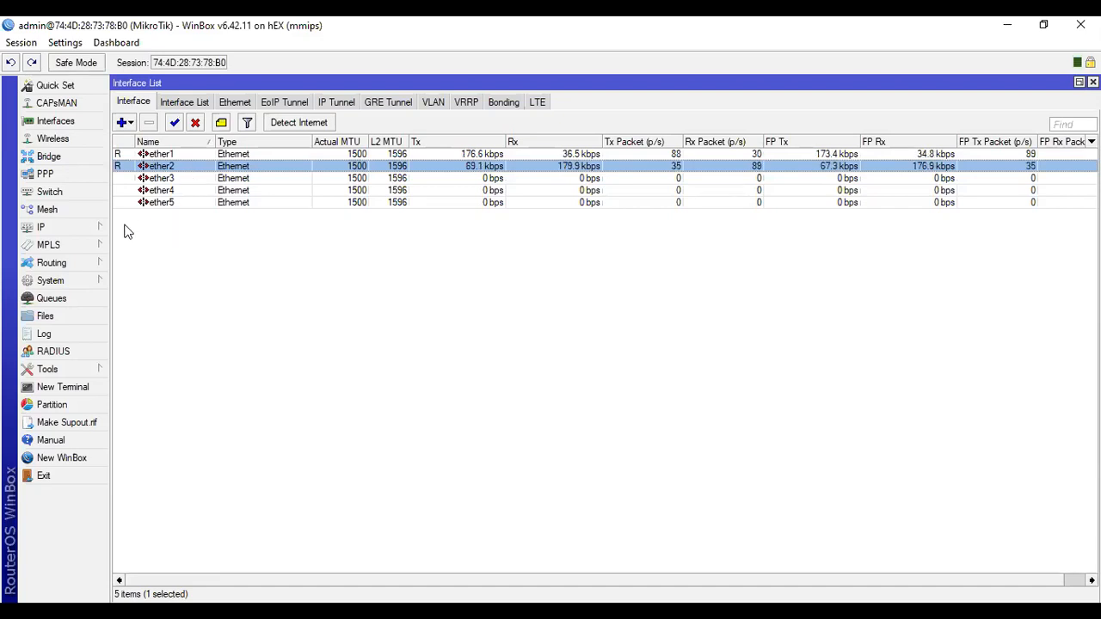
click(130, 126)
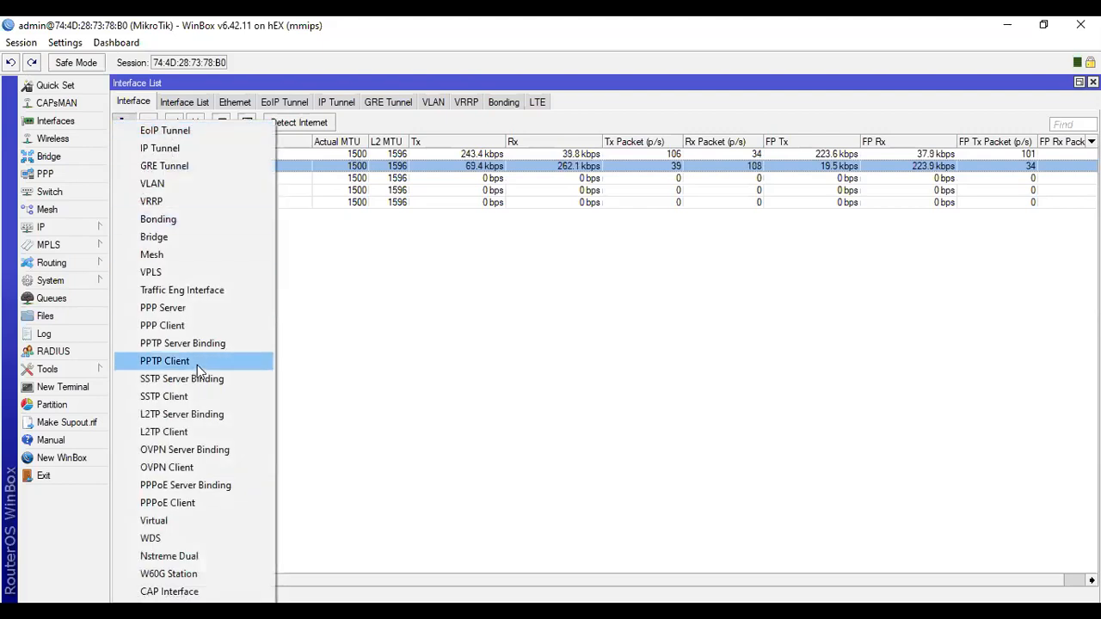
click(203, 187)
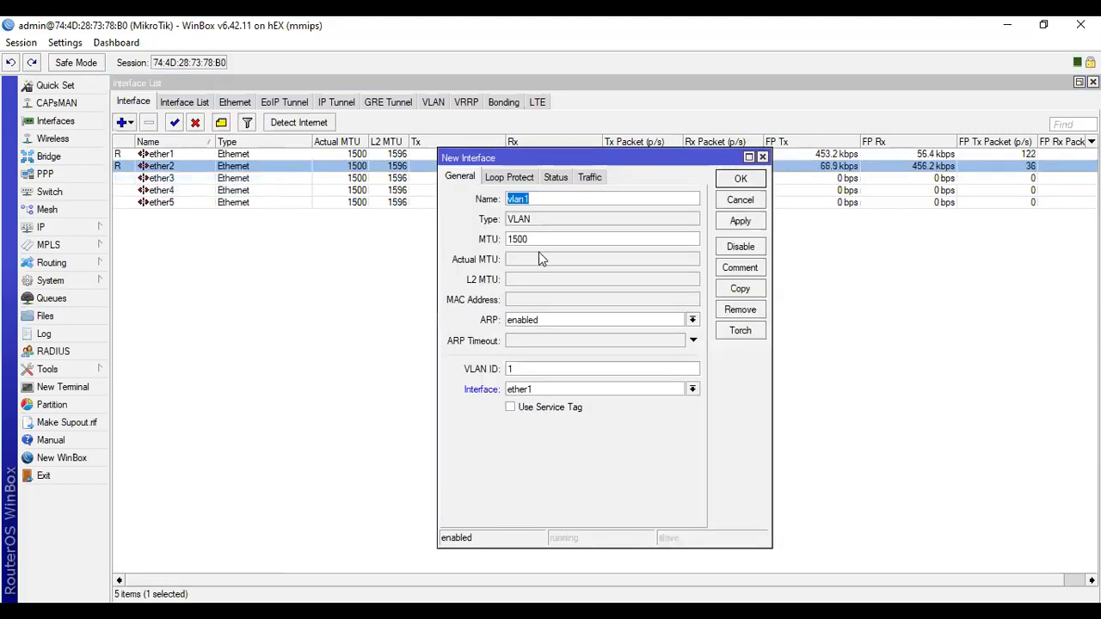
click(543, 198)
double_click(542, 198)
click(566, 198)
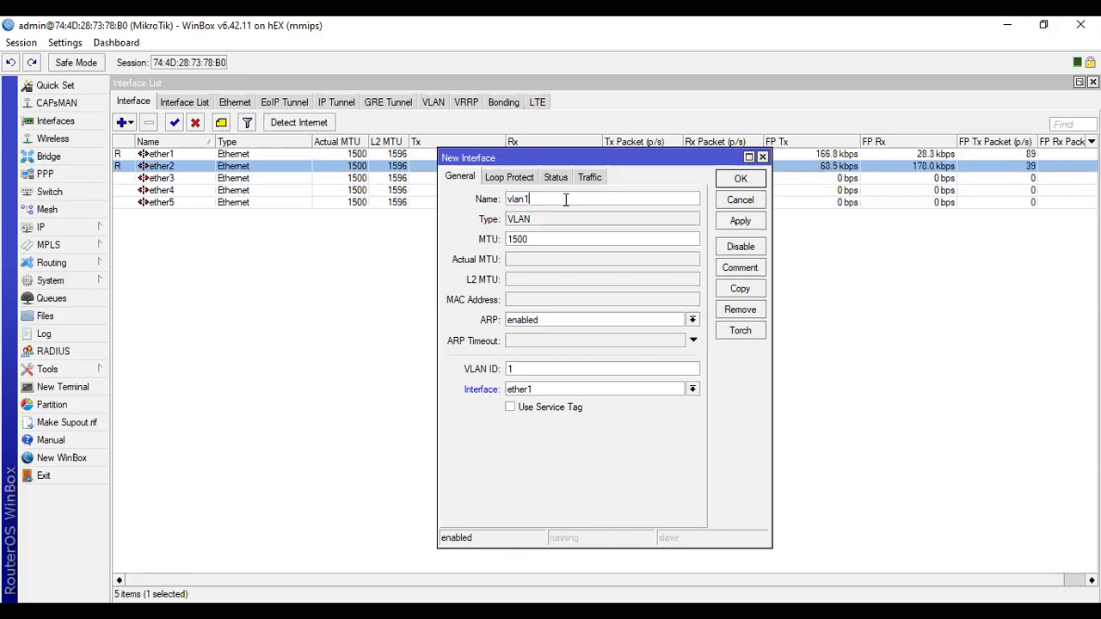
text(0)
drag(555, 368, 447, 356)
click(527, 371)
text(0)
drag(550, 373, 462, 379)
Replace the name of the new VLAN interface with Vlan 10.
drag(557, 197, 434, 197)
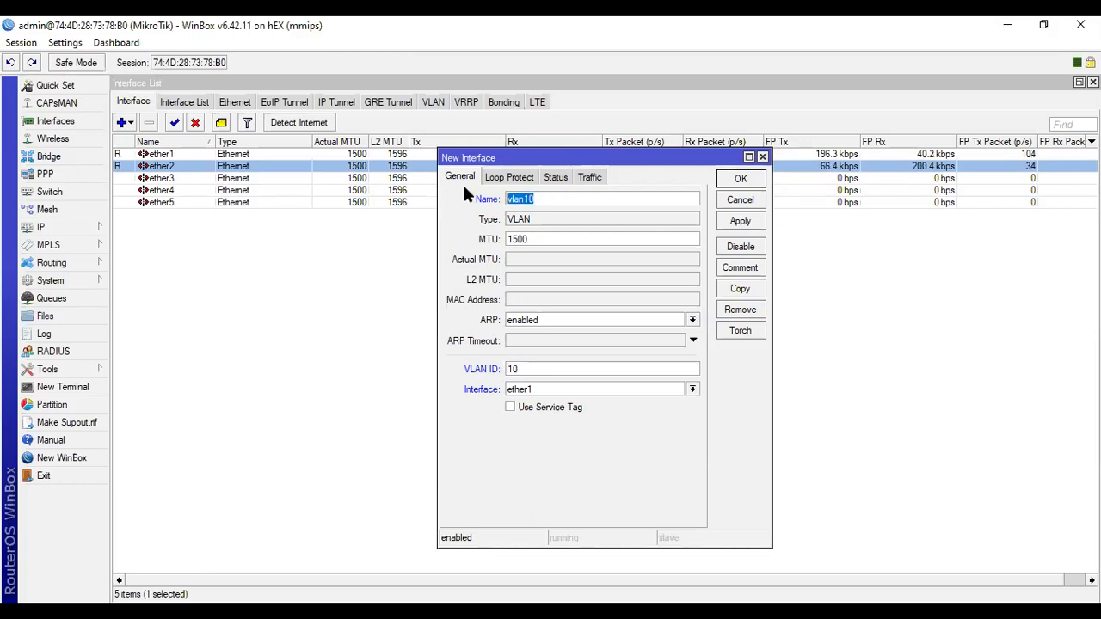
text(sdfsdfksd)
key(BackSpace)
key(BackSpace)
key(BackSpace)
key(BackSpace)
key(BackSpace)
key(BackSpace)
key(BackSpace)
key(BackSpace)
key(BackSpace)
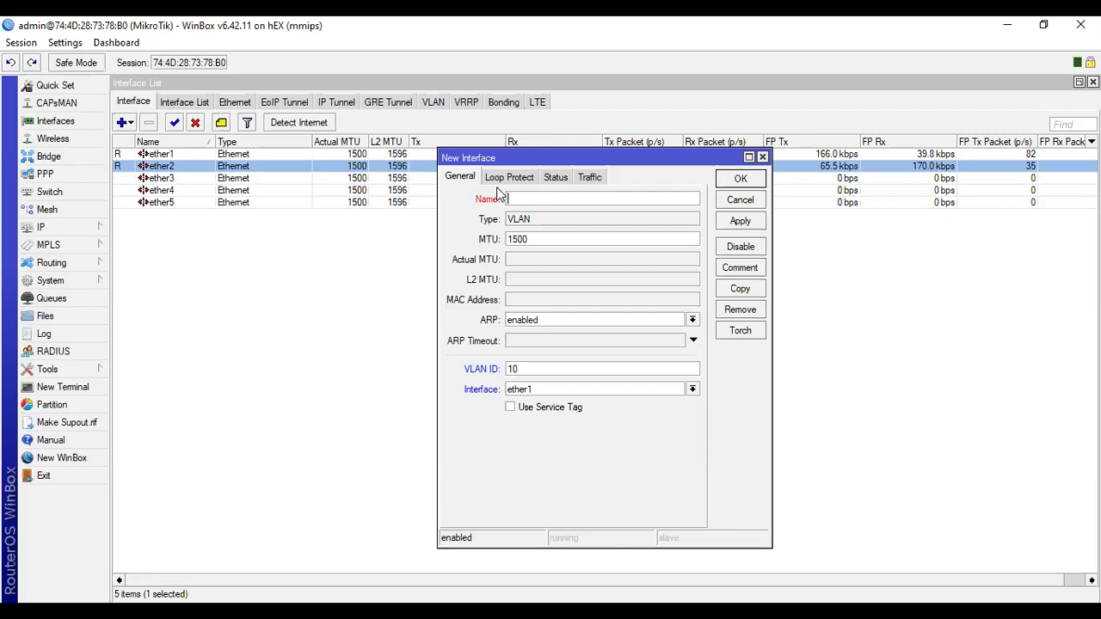
text(Vlan 10)
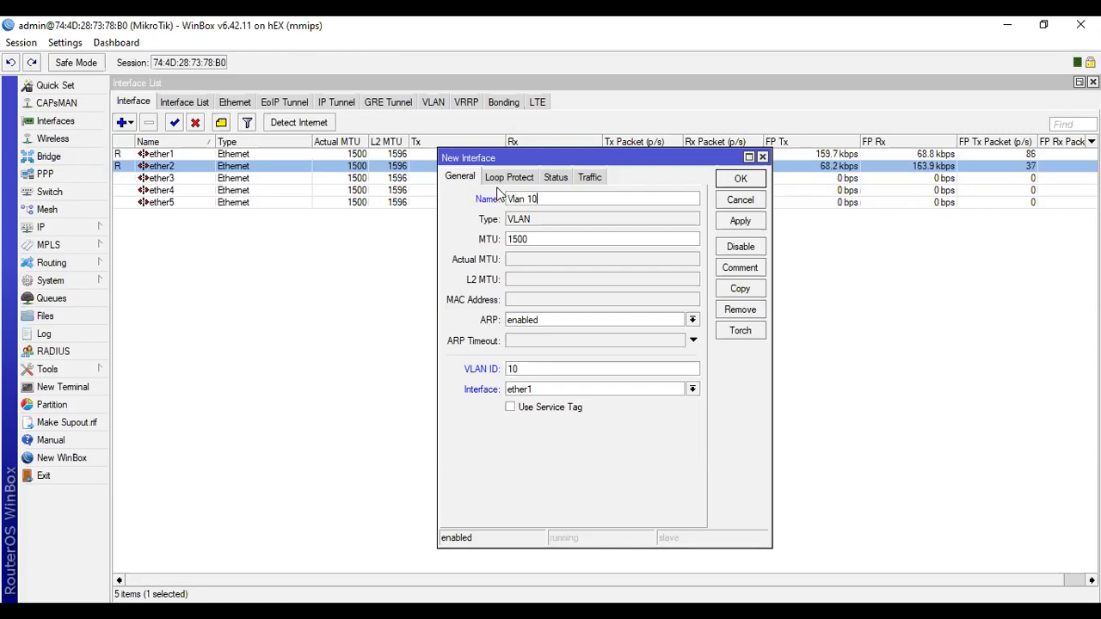
Assign the Vlan 10 interface to ether2 and save it.
click(551, 390)
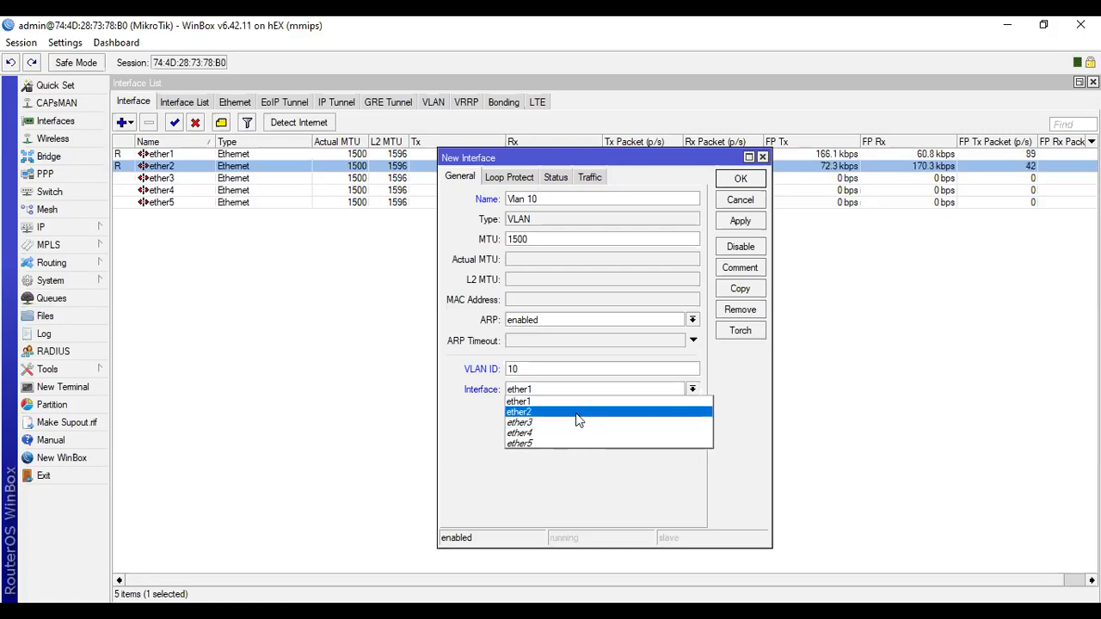
click(577, 413)
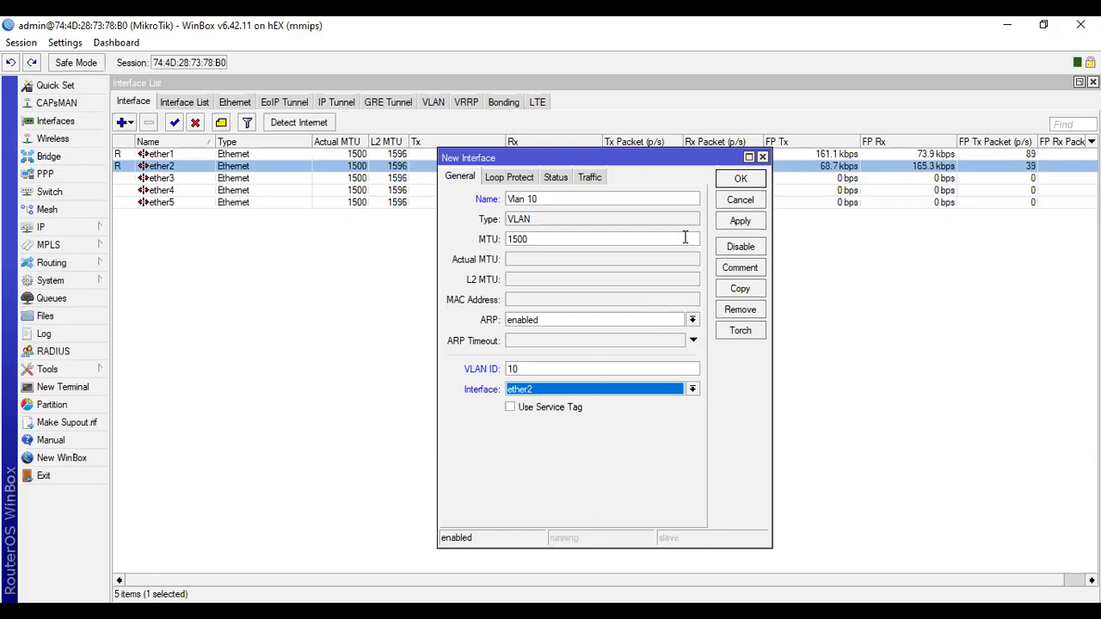
click(744, 223)
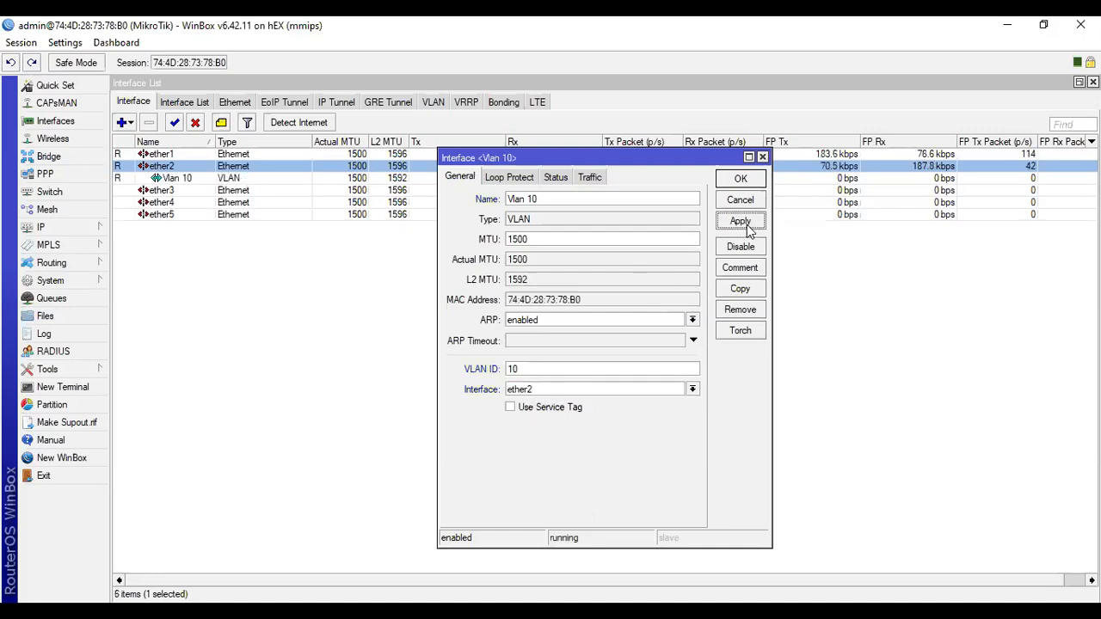
click(740, 178)
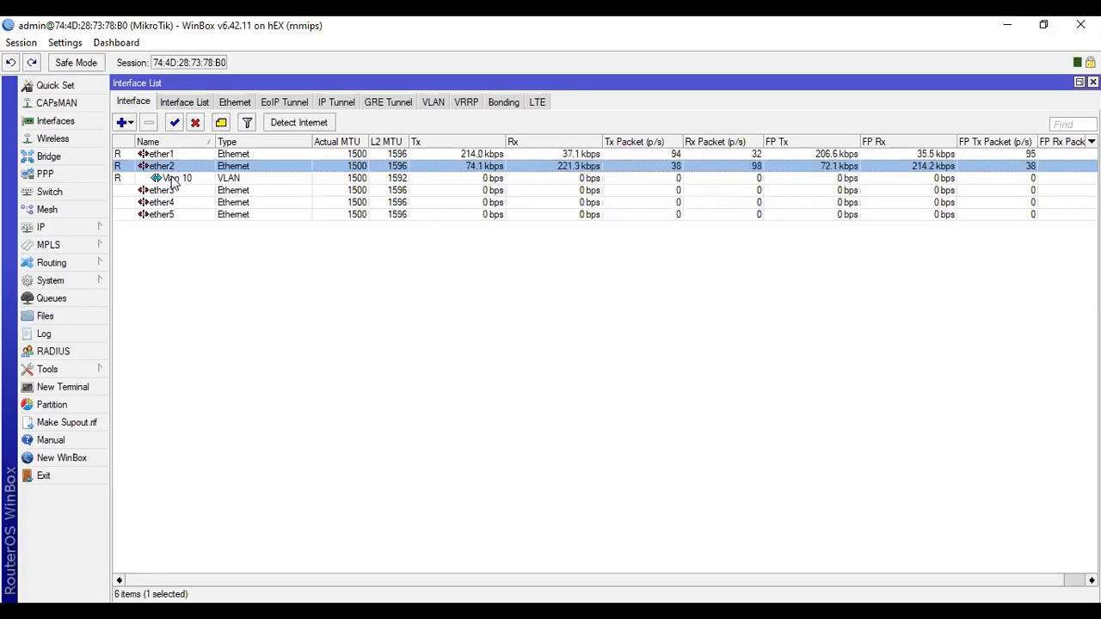
Create a second VLAN interface named vlan20 with VLAN ID 20 on ether2.
click(131, 121)
click(177, 184)
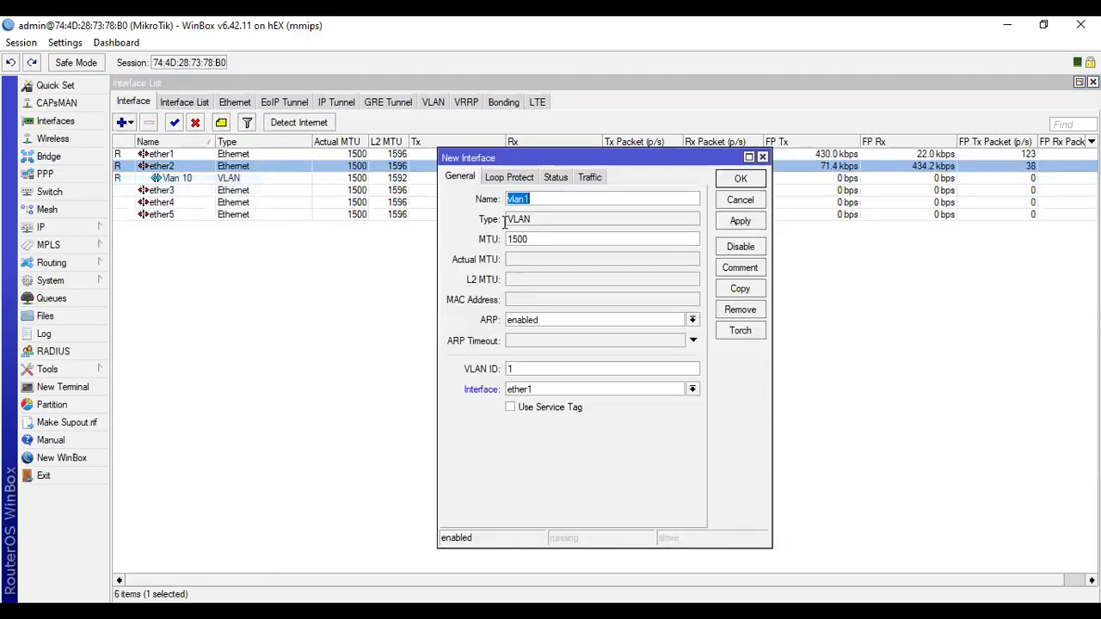
click(564, 202)
key(BackSpace)
text(20)
double_click(550, 368)
text(20)
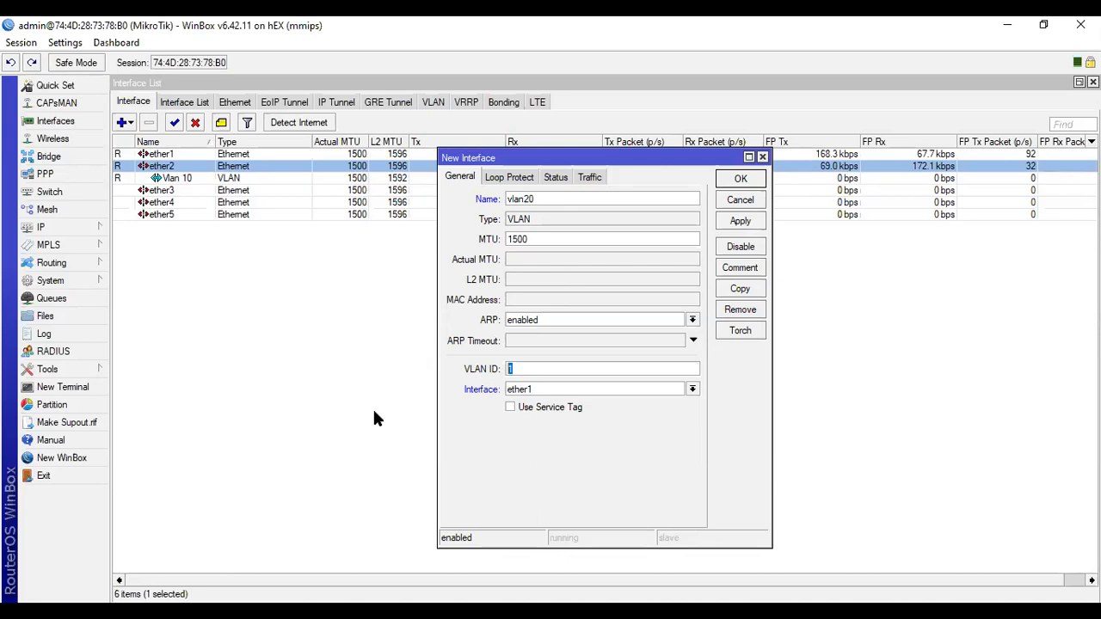
click(653, 392)
click(638, 419)
click(759, 221)
click(757, 180)
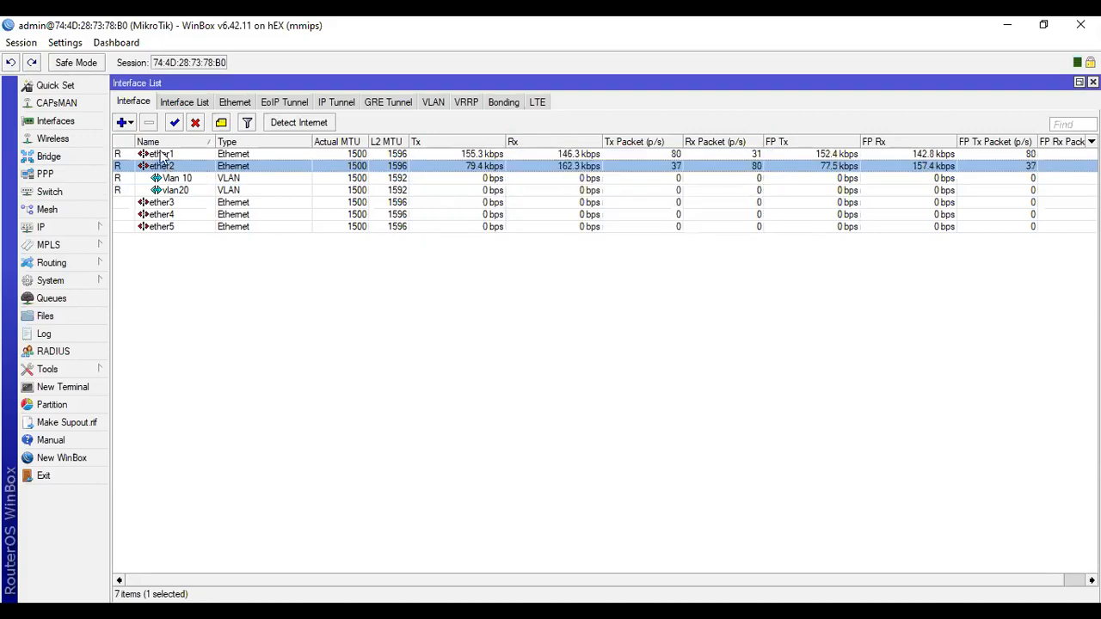
Create a third VLAN interface named vlan30 with VLAN ID 30 on ether2.
click(129, 123)
click(157, 184)
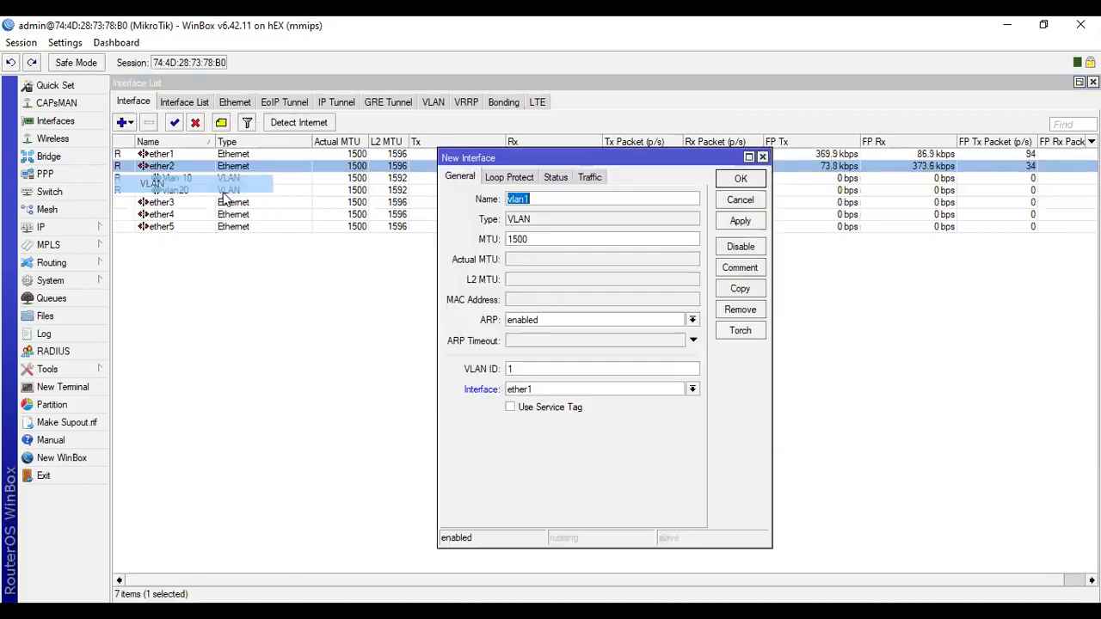
click(533, 198)
key(BackSpace)
text(30)
click(530, 371)
key(BackSpace)
text(30)
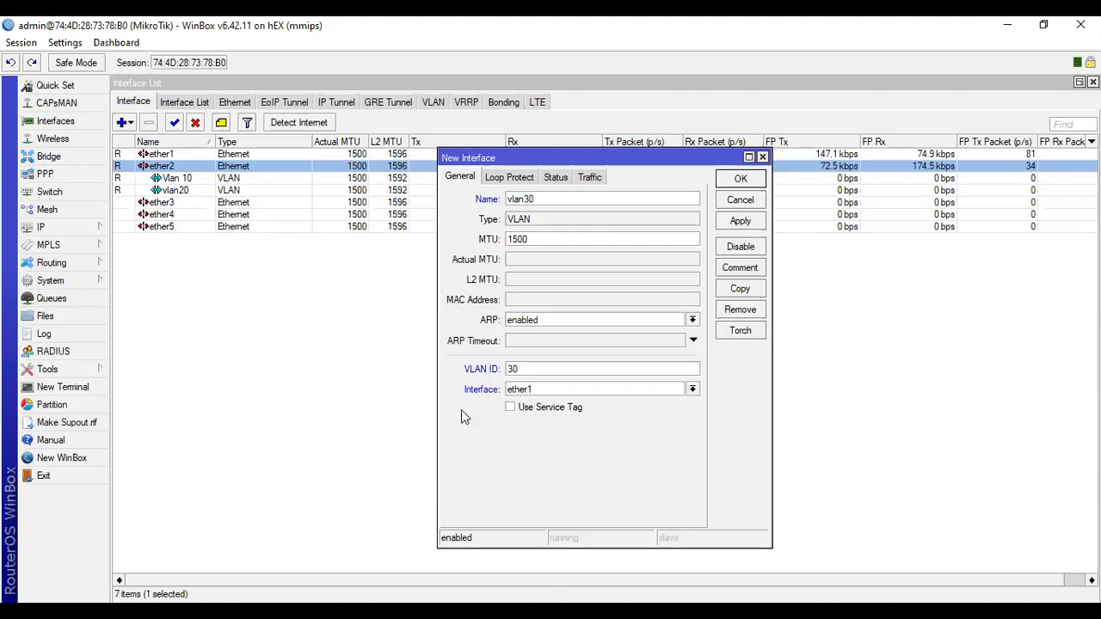
click(560, 393)
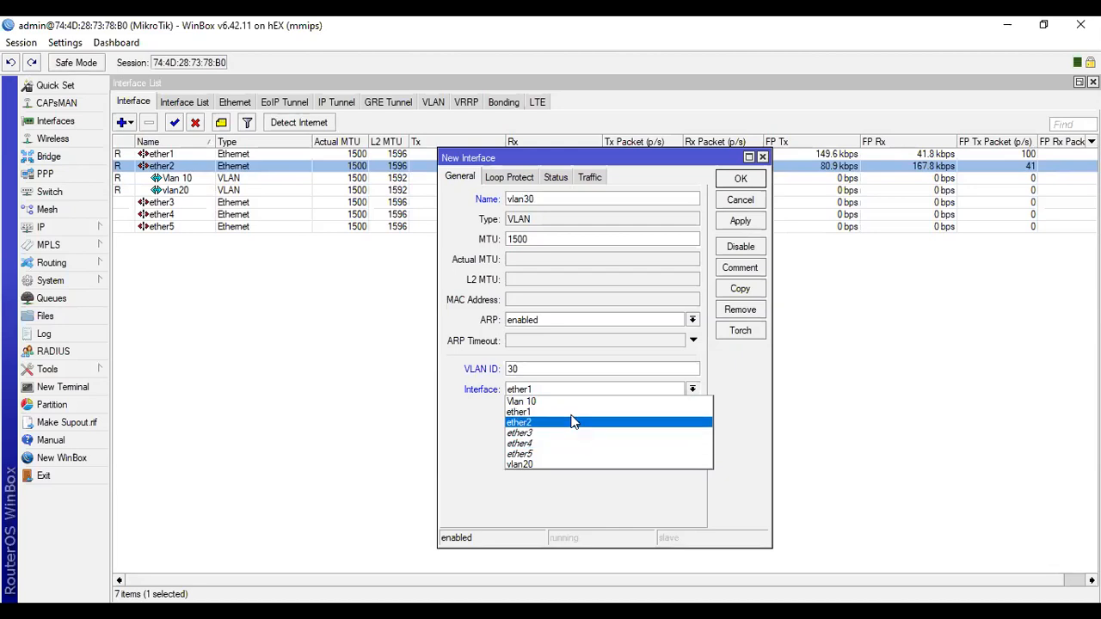
click(574, 423)
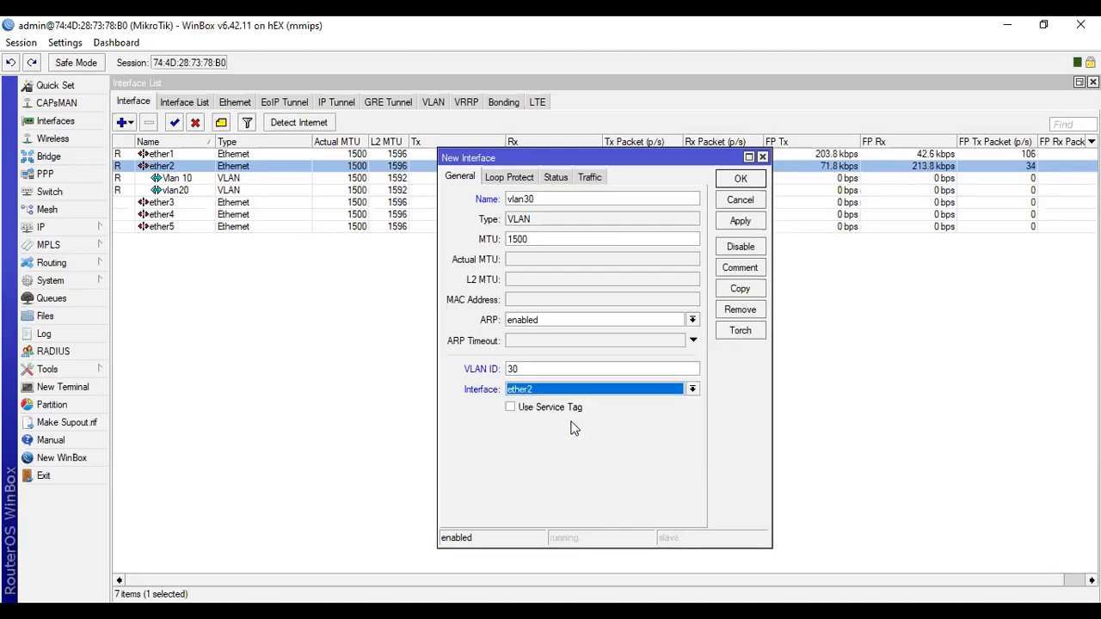
click(733, 222)
click(745, 182)
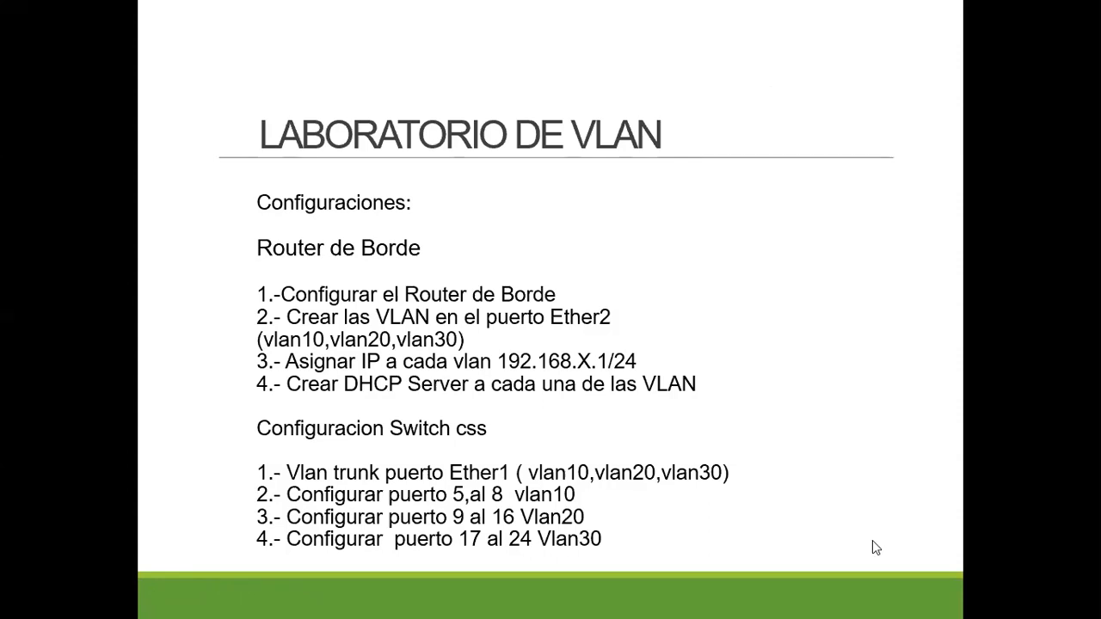
Switch to WinBox and enter 192.168.10.1/24 as a new address in the router's IP address list.
key(alt+Tab)
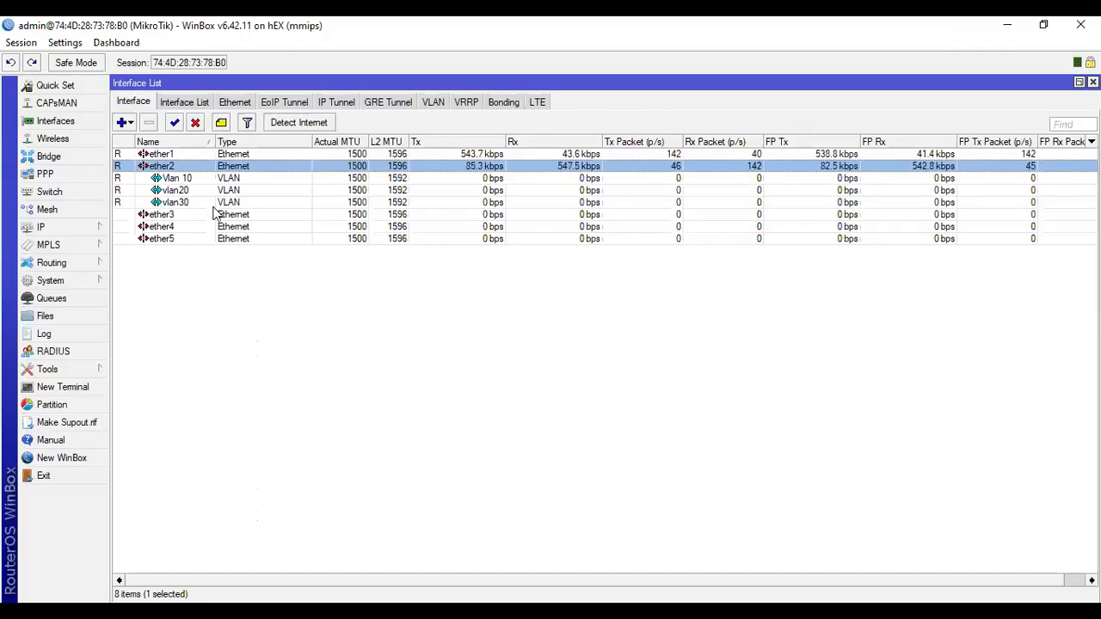
click(52, 226)
click(142, 201)
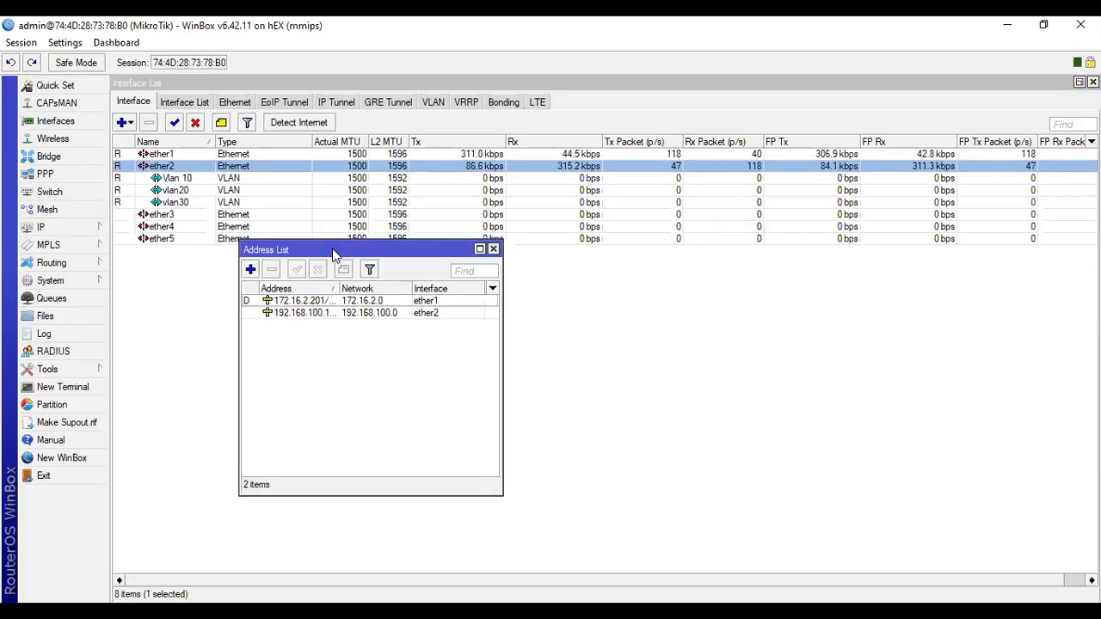
drag(335, 255, 370, 291)
click(285, 304)
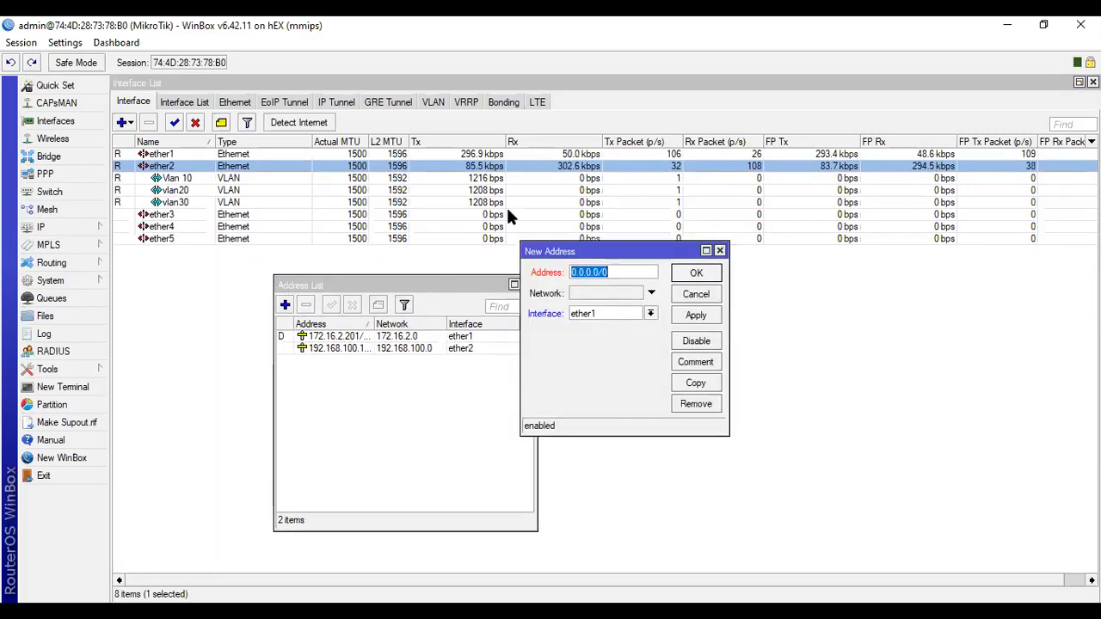
text(192.168)
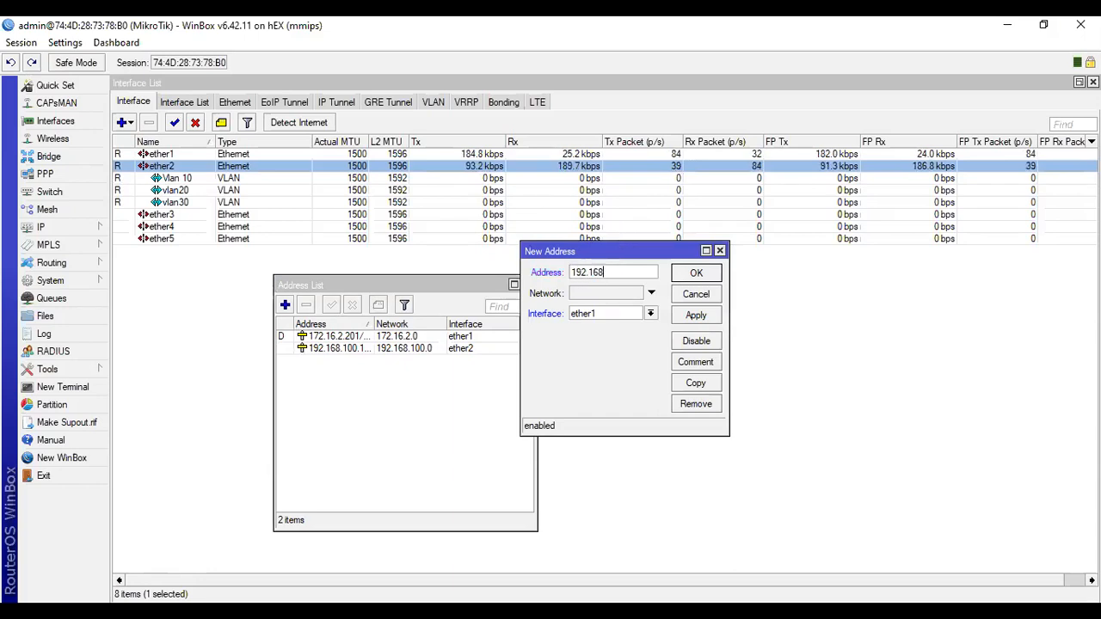
text(.10.1/2)
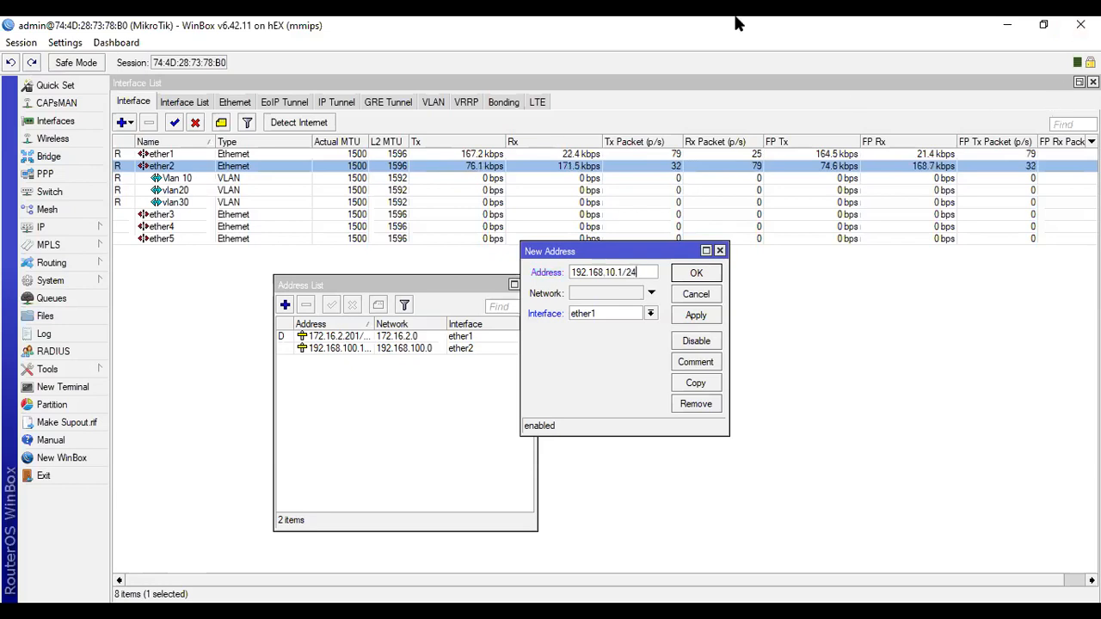
text(4)
Assign the new 192.168.10.1/24 address to the Vlan 10 interface and save it.
click(650, 313)
click(634, 325)
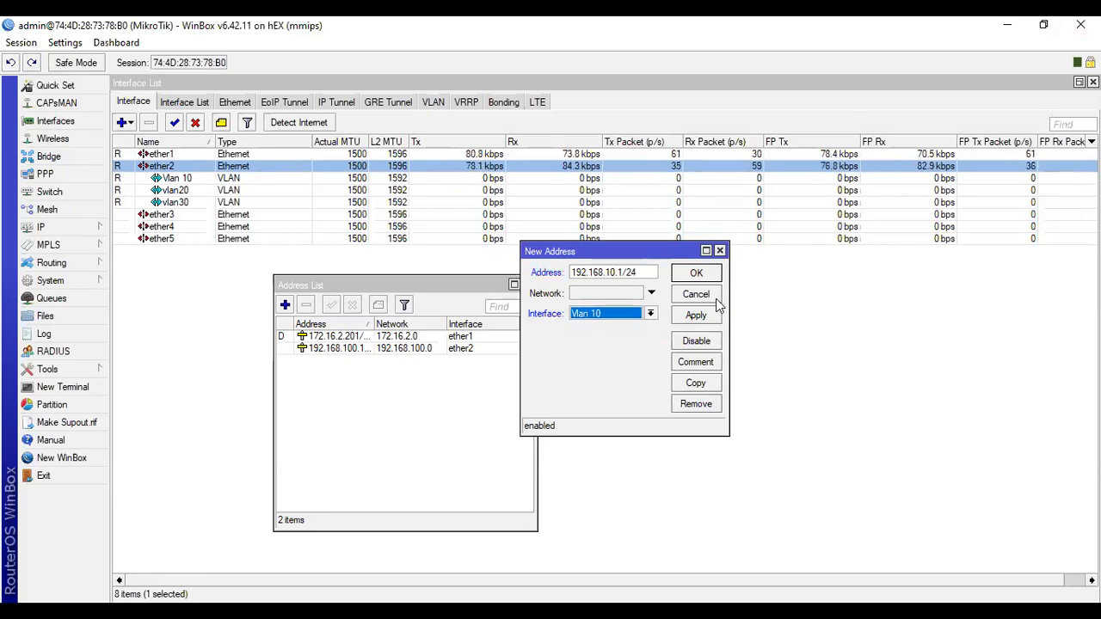
click(712, 317)
click(698, 275)
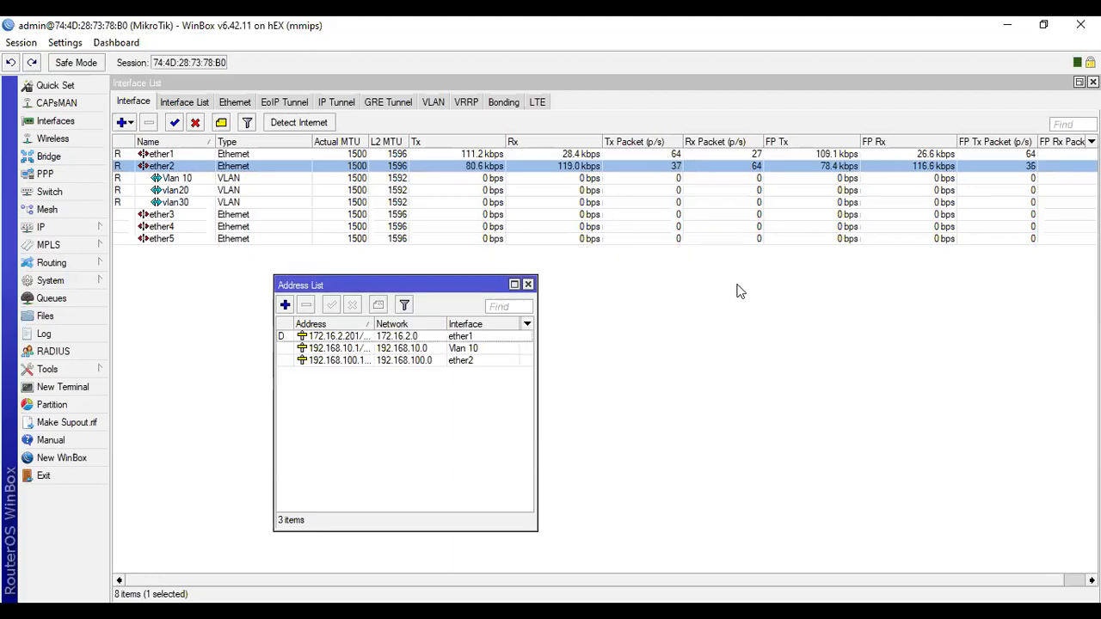
click(402, 350)
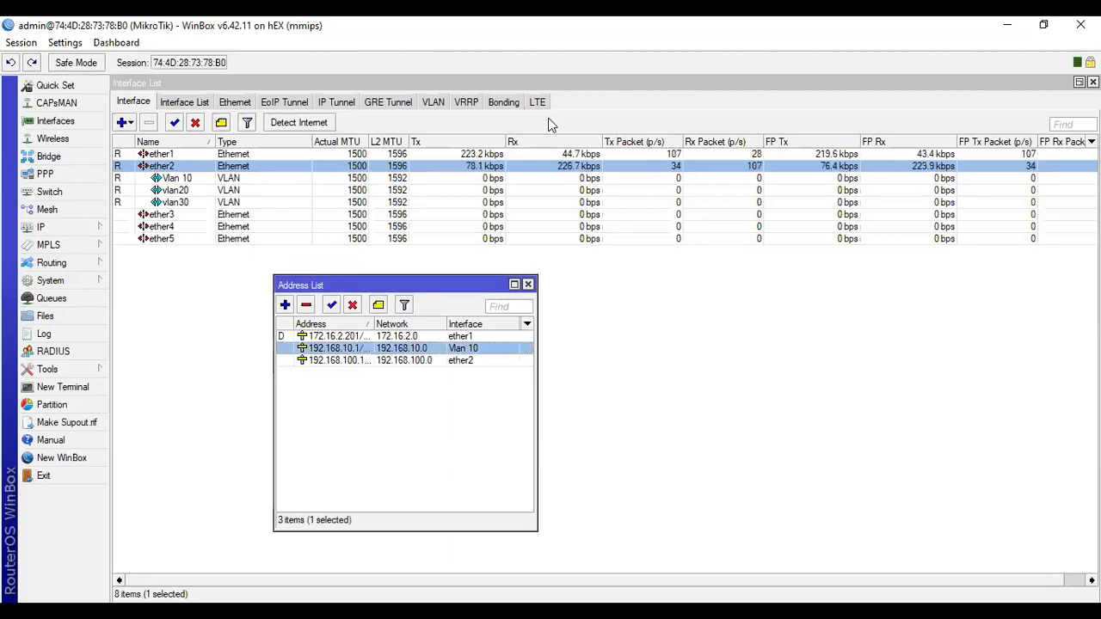
Add the IP address 192.168.20.1/24 on the vlan20 interface.
click(284, 305)
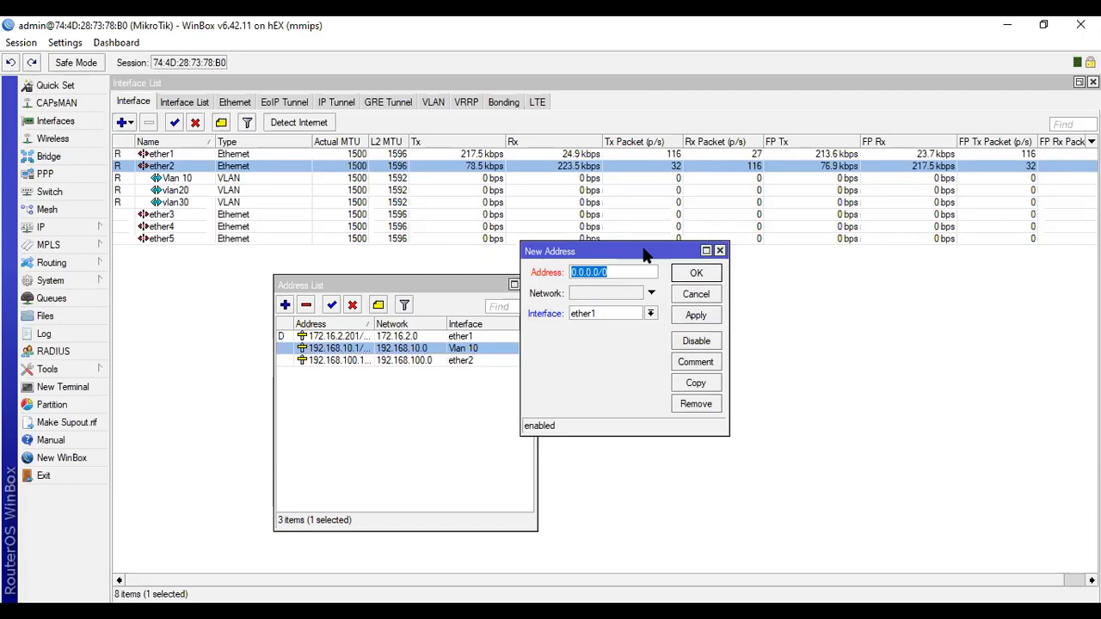
text(192)
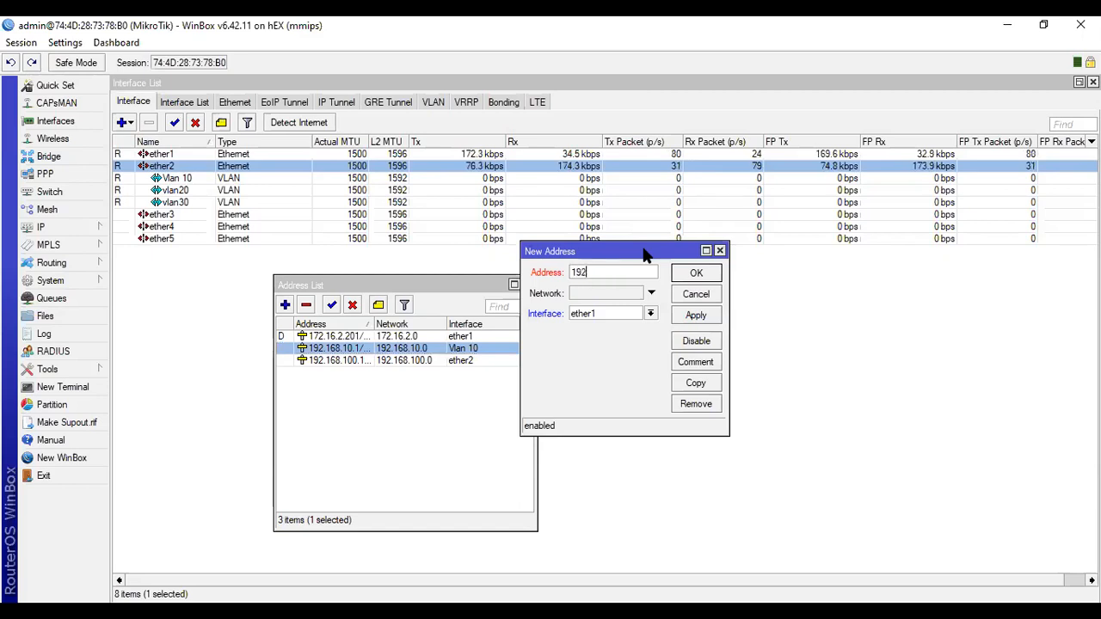
text(.168.20)
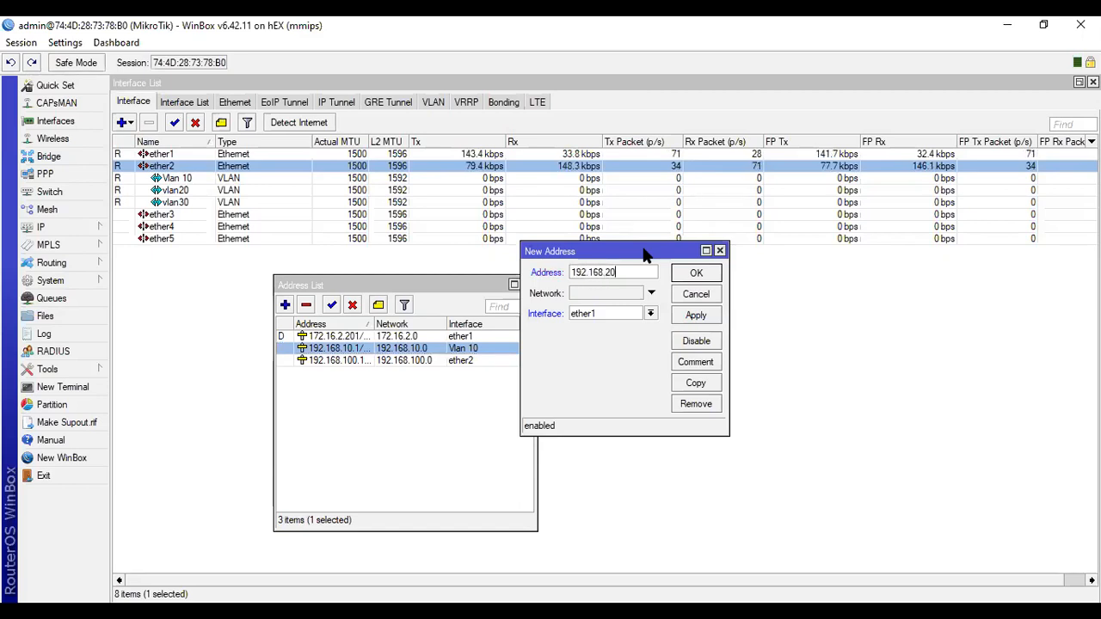
text(.1/24)
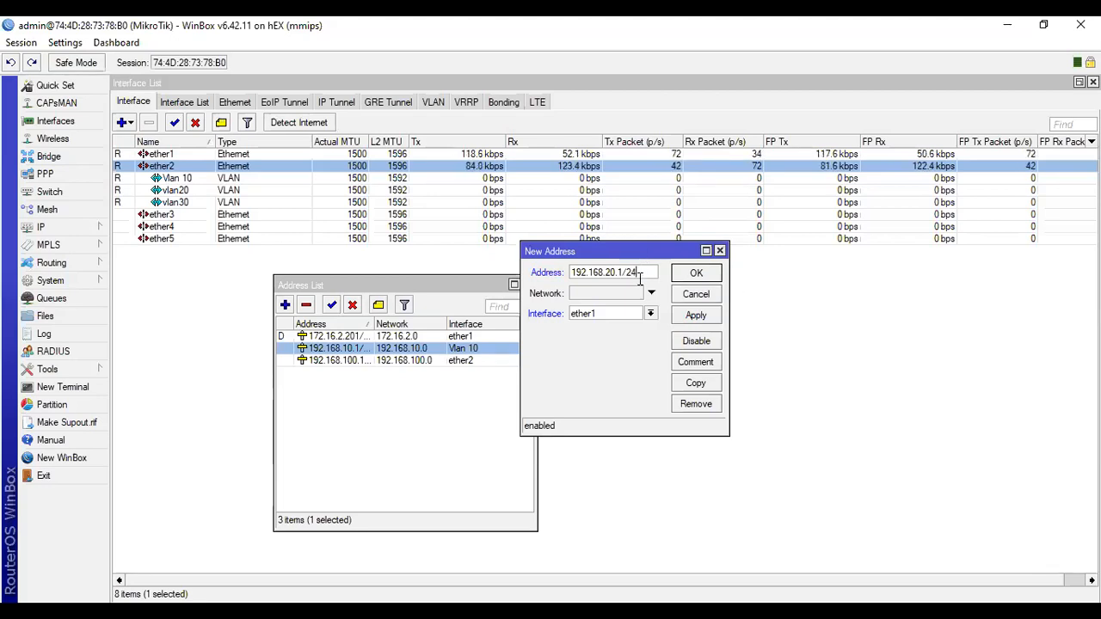
click(607, 314)
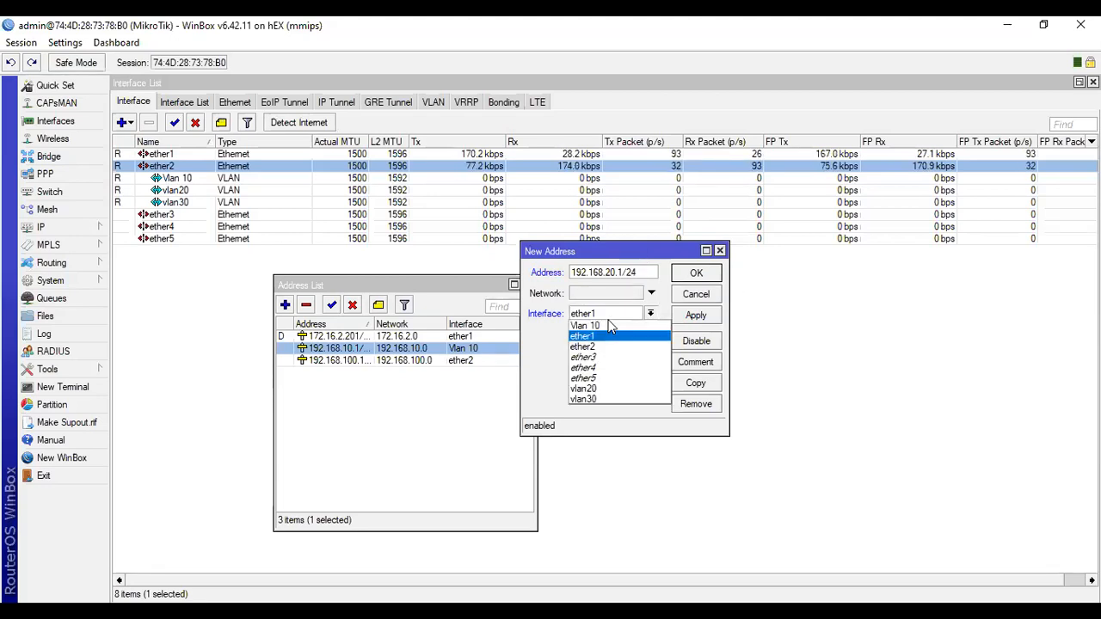
click(610, 394)
click(708, 319)
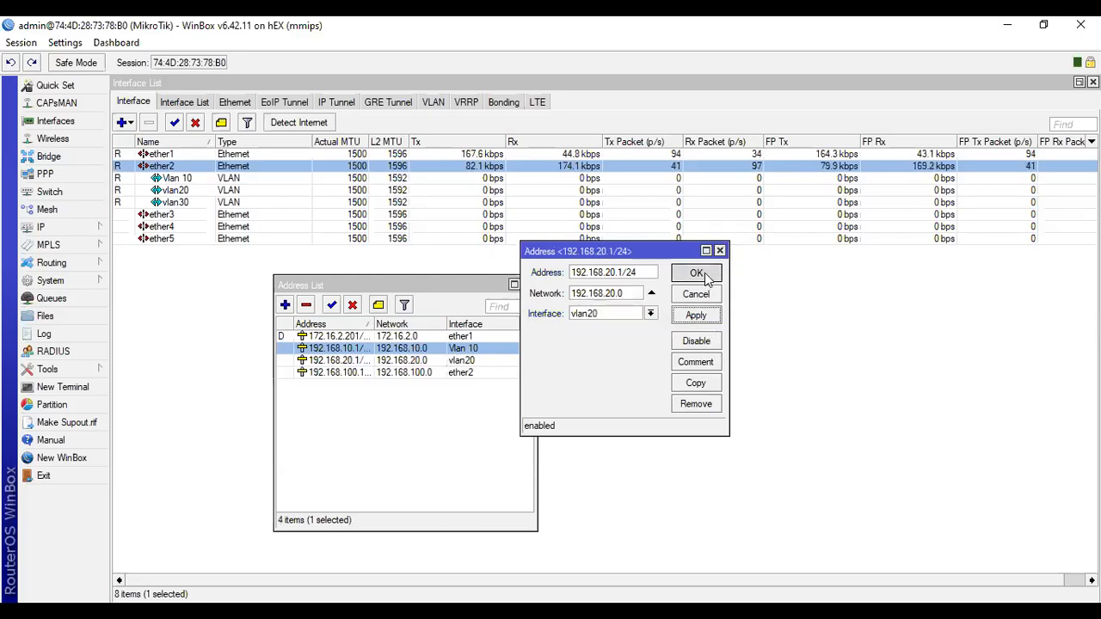
click(703, 272)
Add the IP address 192.168.30.1/24 on the vlan30 interface.
click(285, 305)
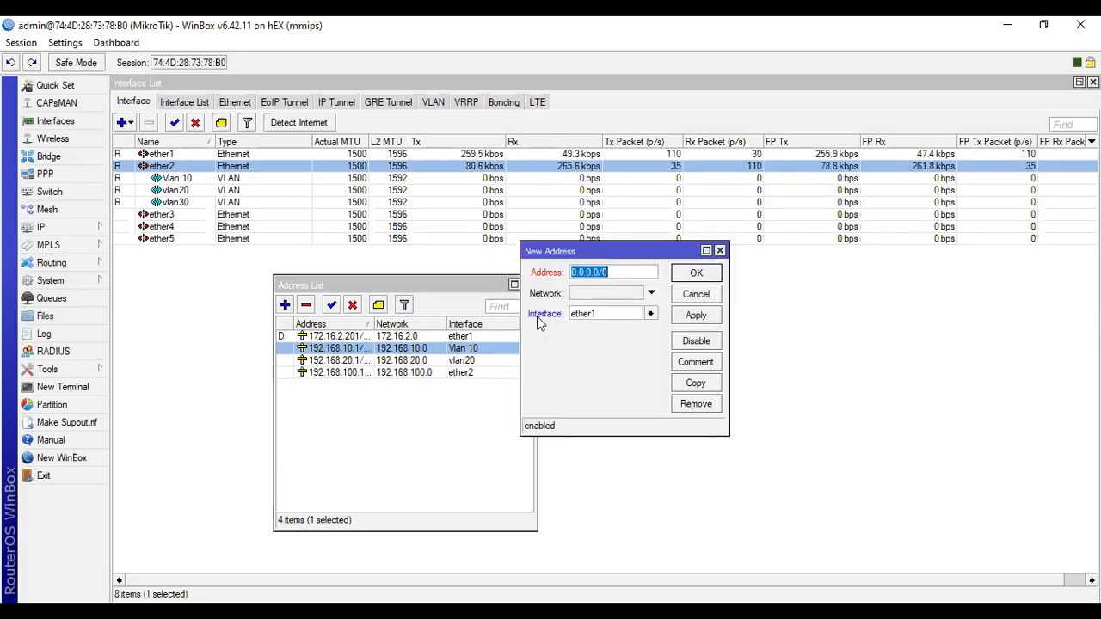
text(192.16)
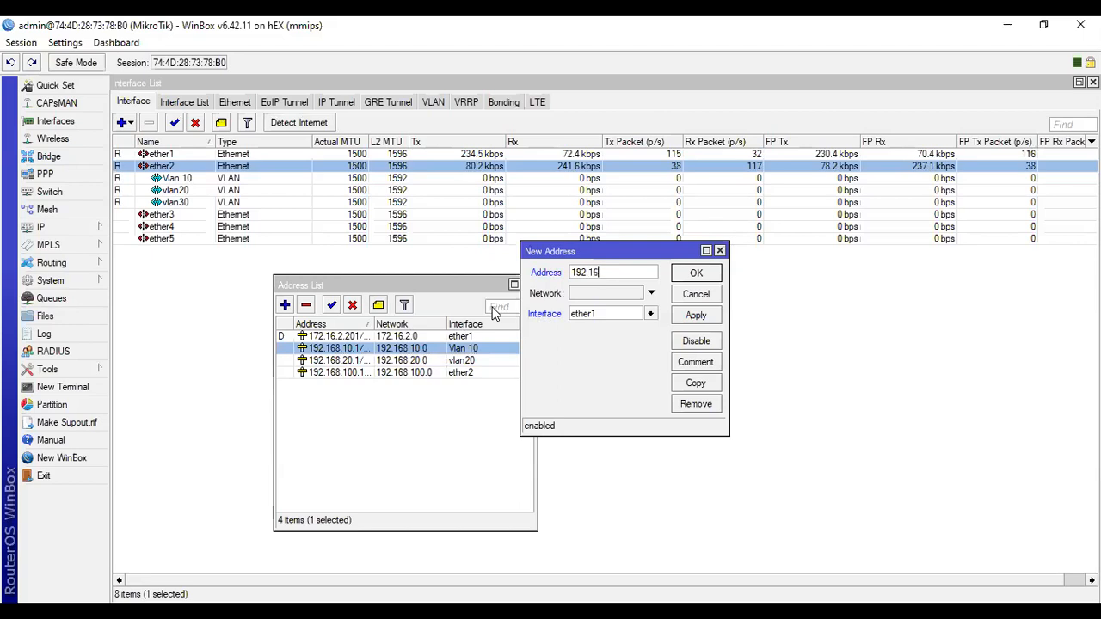
text(8.30.1/24)
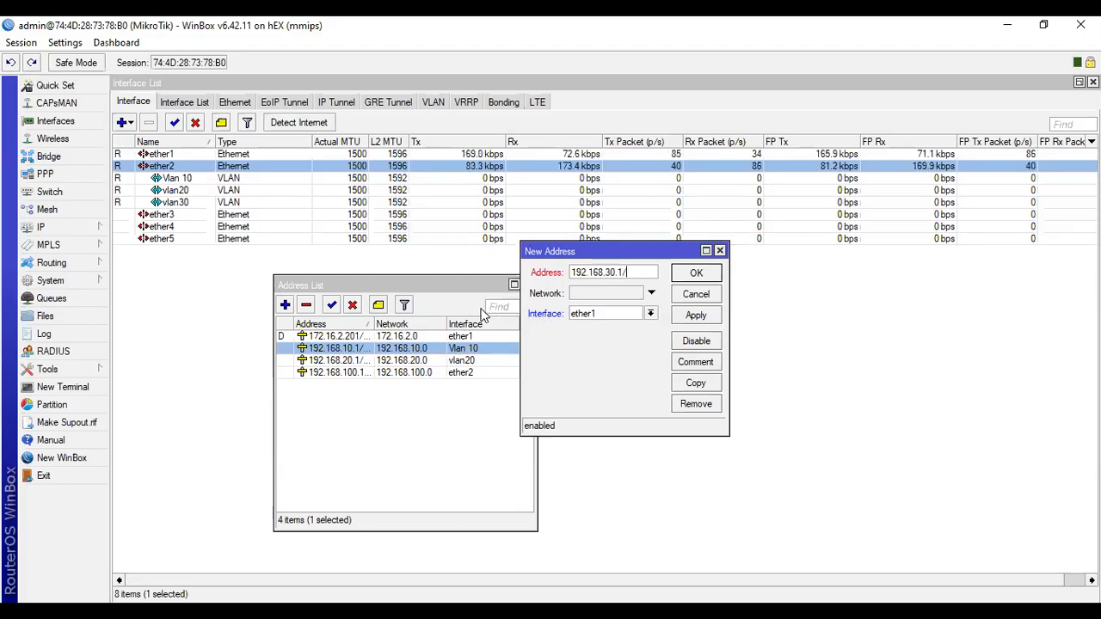
click(649, 314)
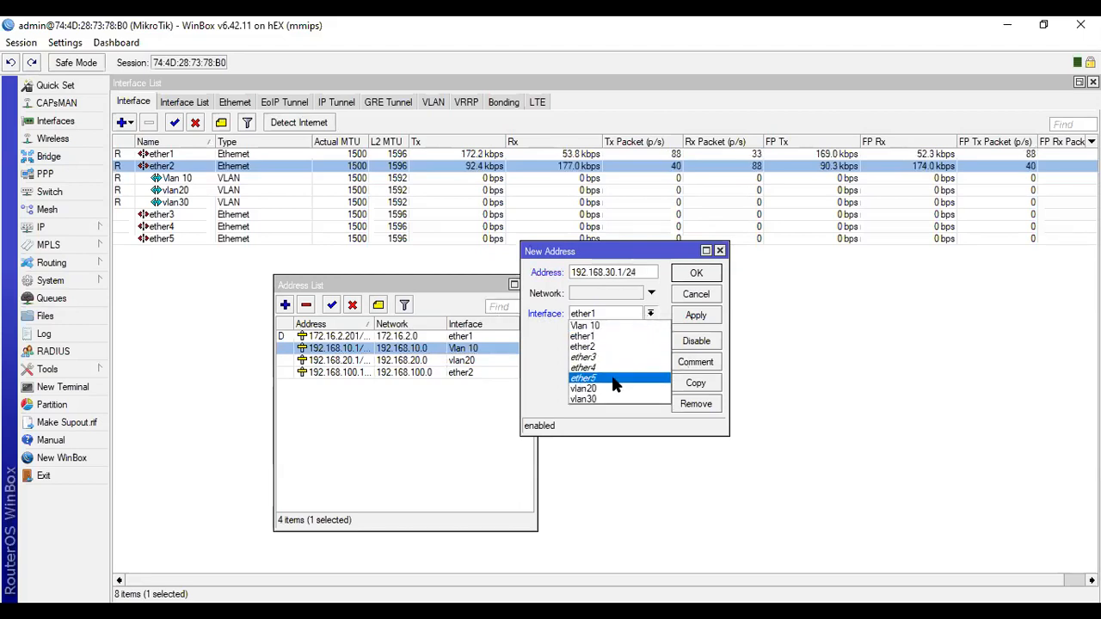
click(612, 396)
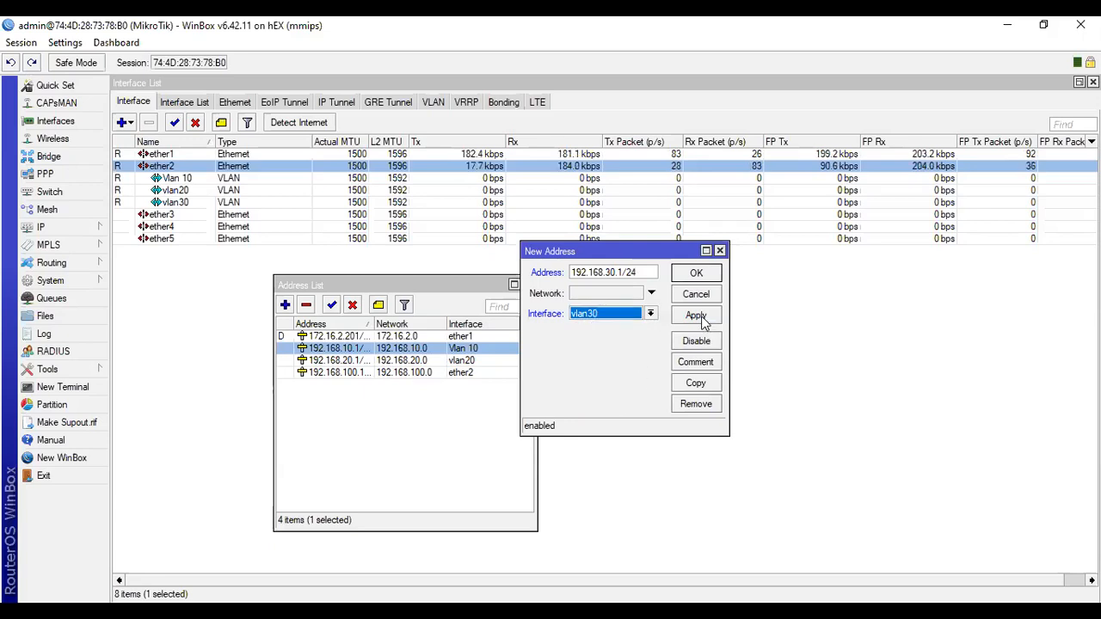
click(699, 317)
click(697, 274)
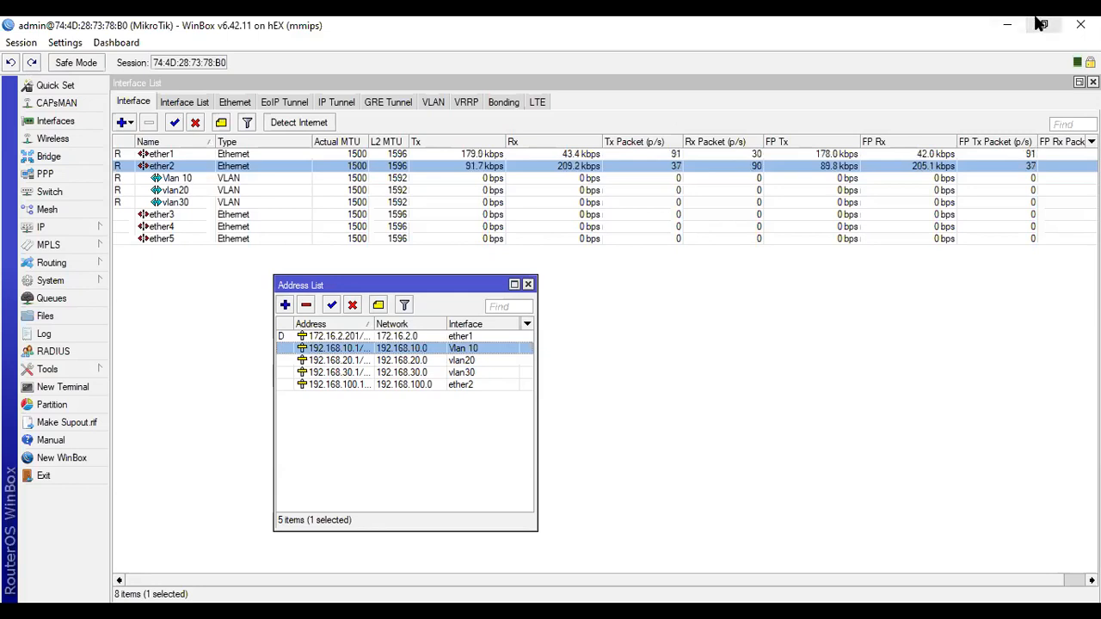
Start the DHCP Setup wizard of the DHCP server with Vlan 10 as the server interface.
key(alt+Tab)
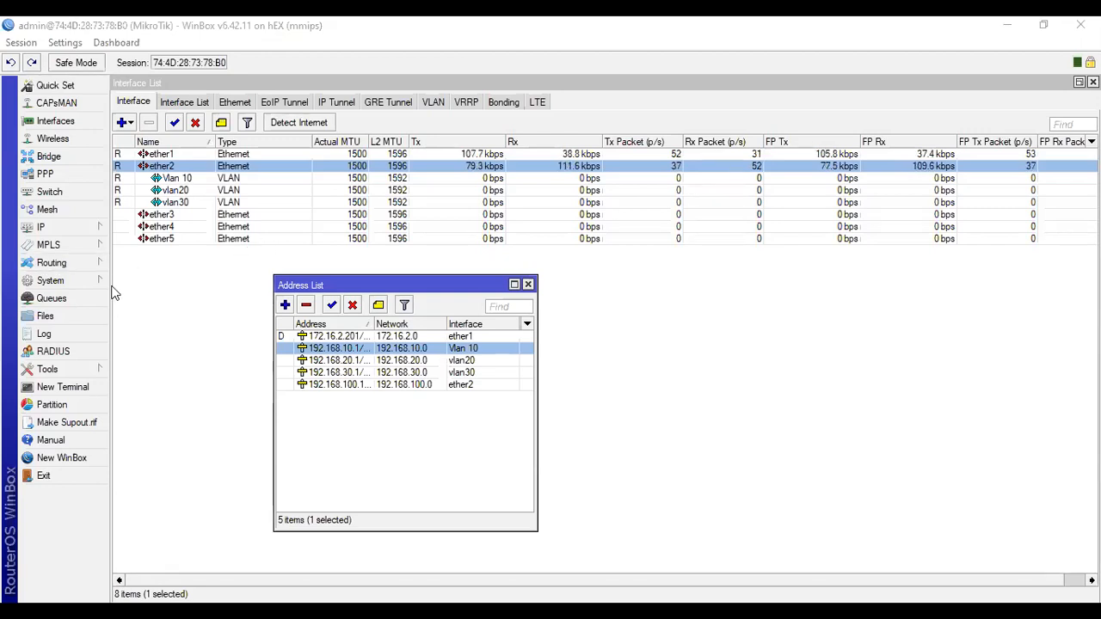
drag(365, 285, 233, 271)
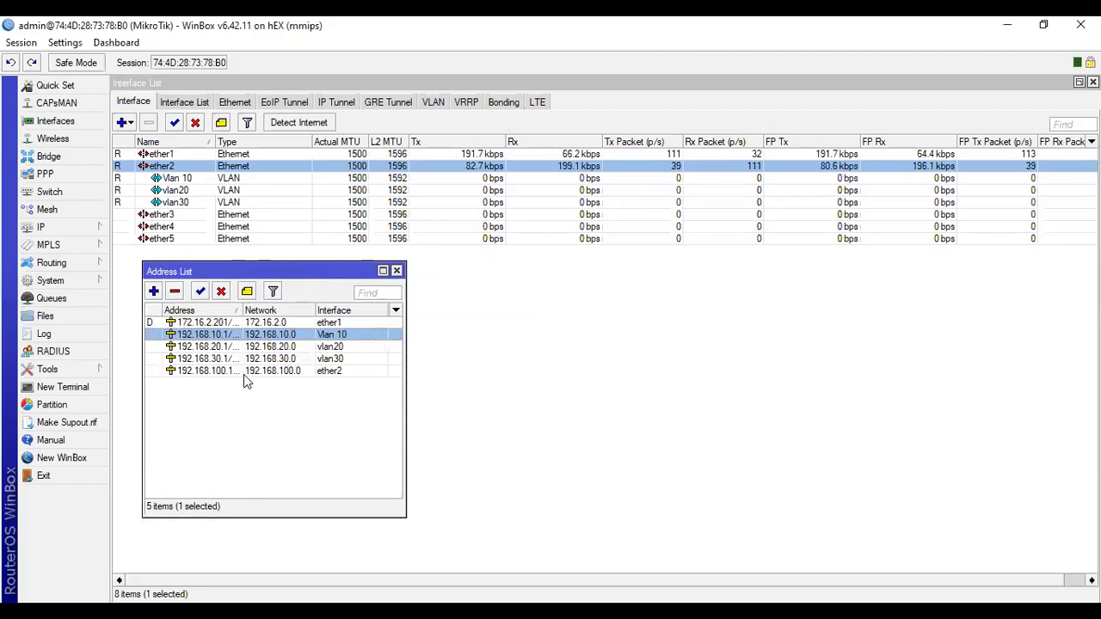
click(83, 230)
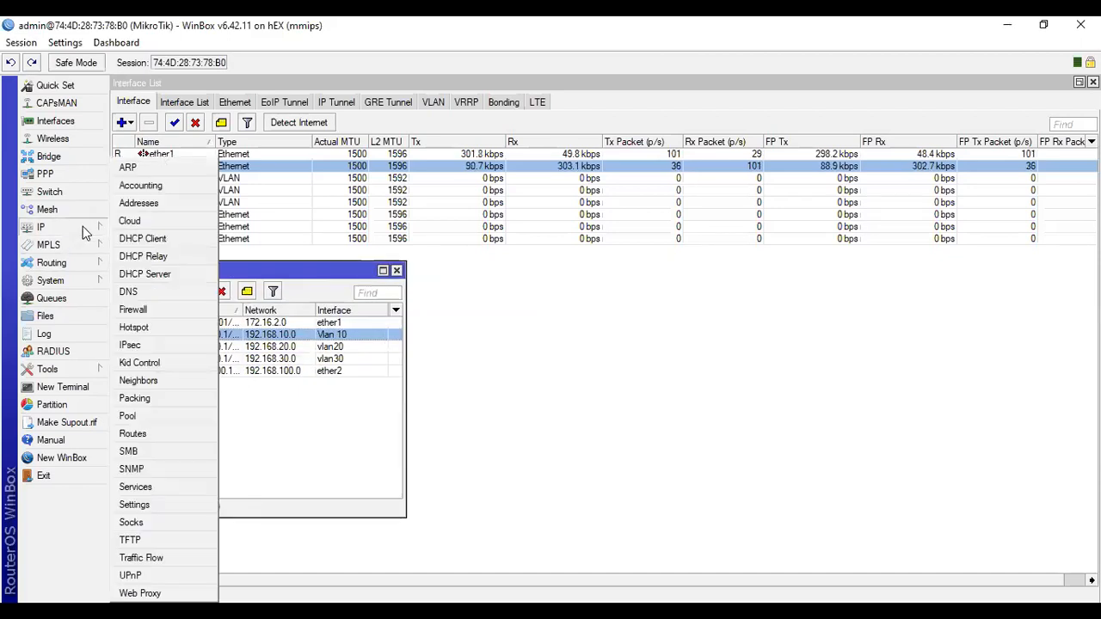
click(152, 271)
drag(594, 212, 665, 236)
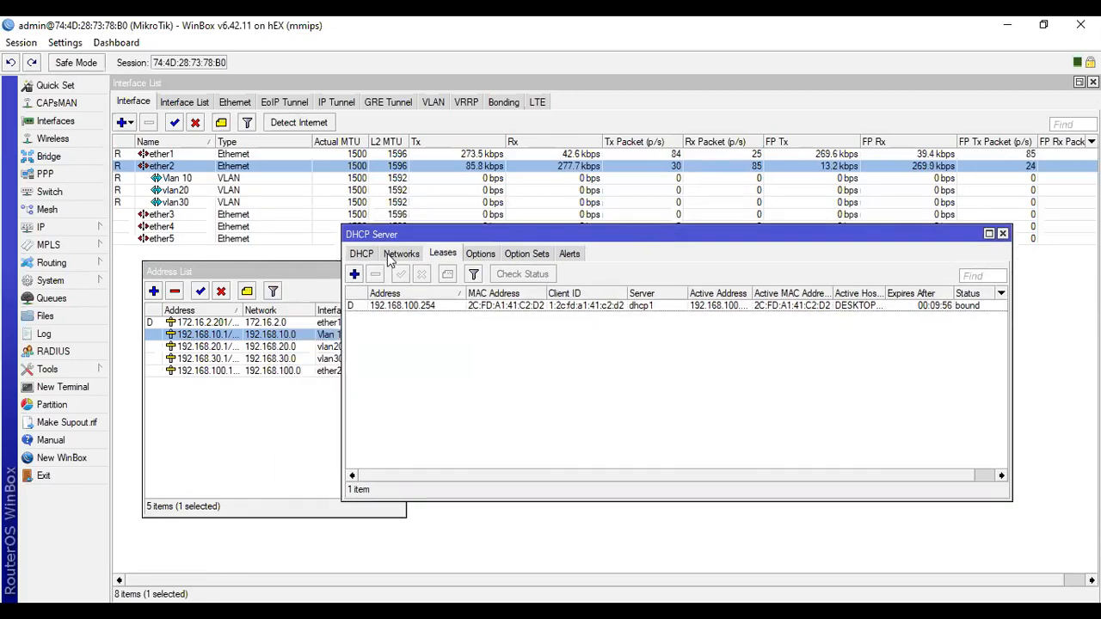
click(362, 254)
click(555, 275)
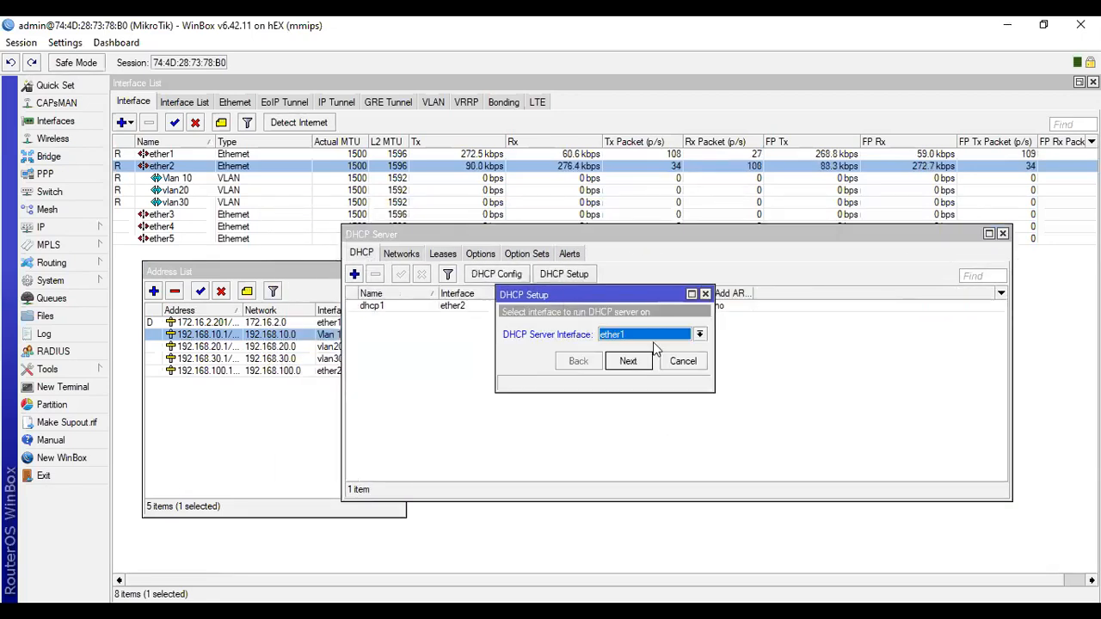
click(700, 334)
click(618, 397)
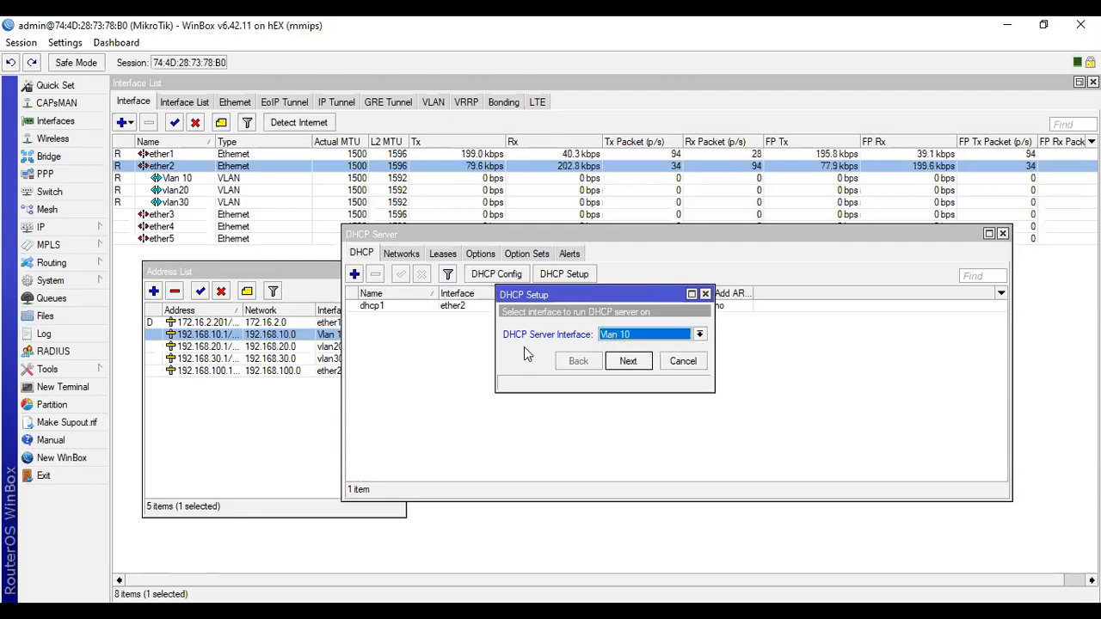
drag(684, 234, 715, 265)
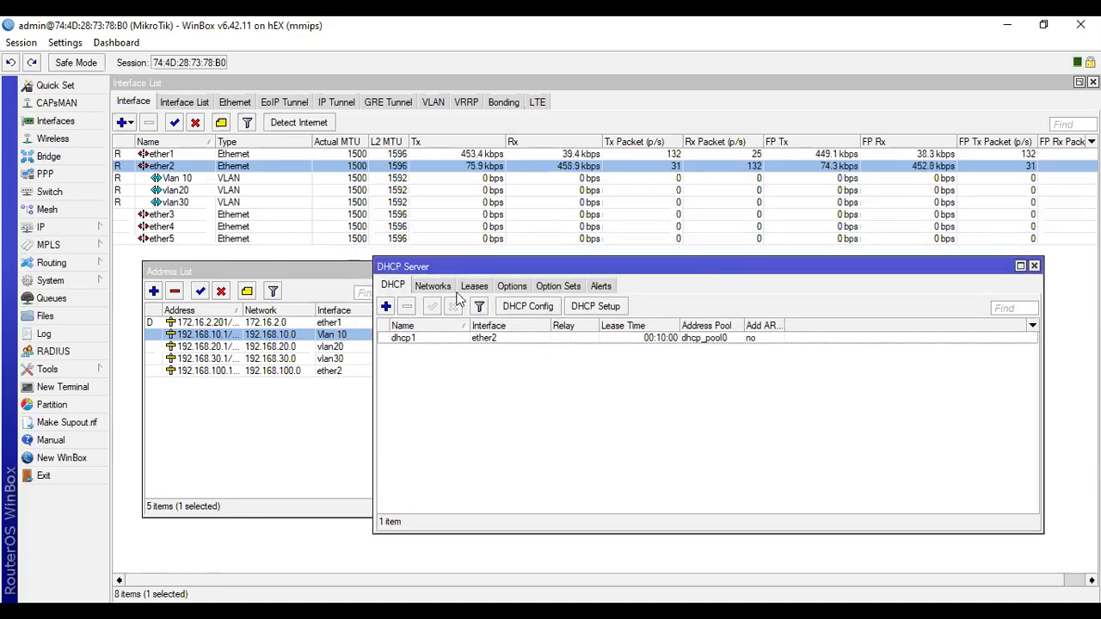
click(595, 306)
click(628, 361)
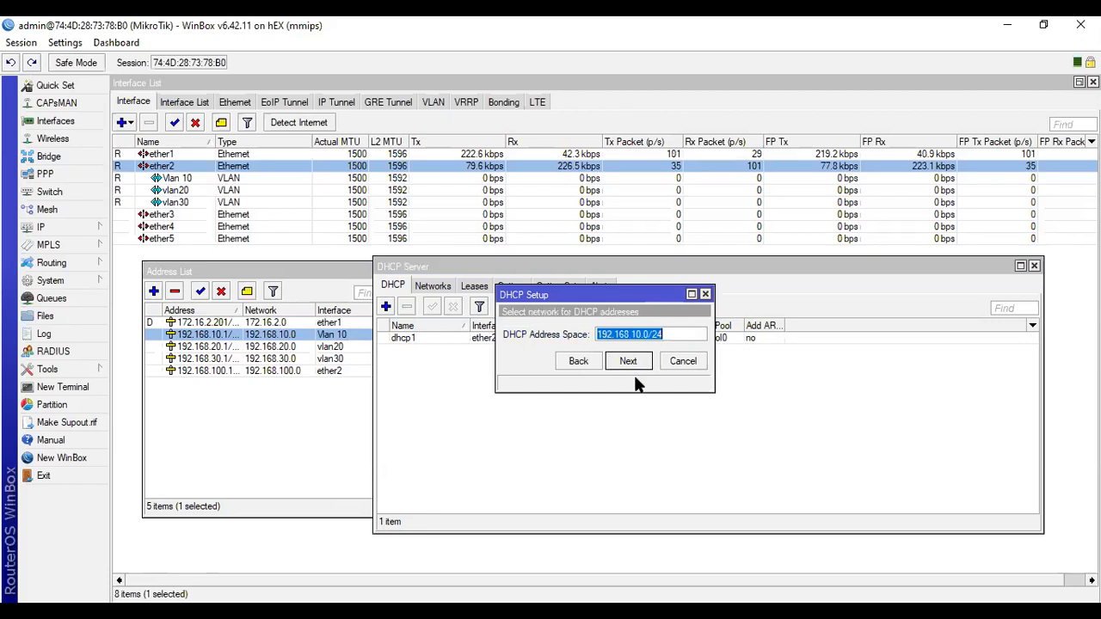
Complete the Vlan 10 DHCP setup with network 192.168.10.0/24, gateway 192.168.10.1, pool 192.168.10.2-192.168.10.254, the offered DNS servers and lease time 00:10:00.
click(634, 358)
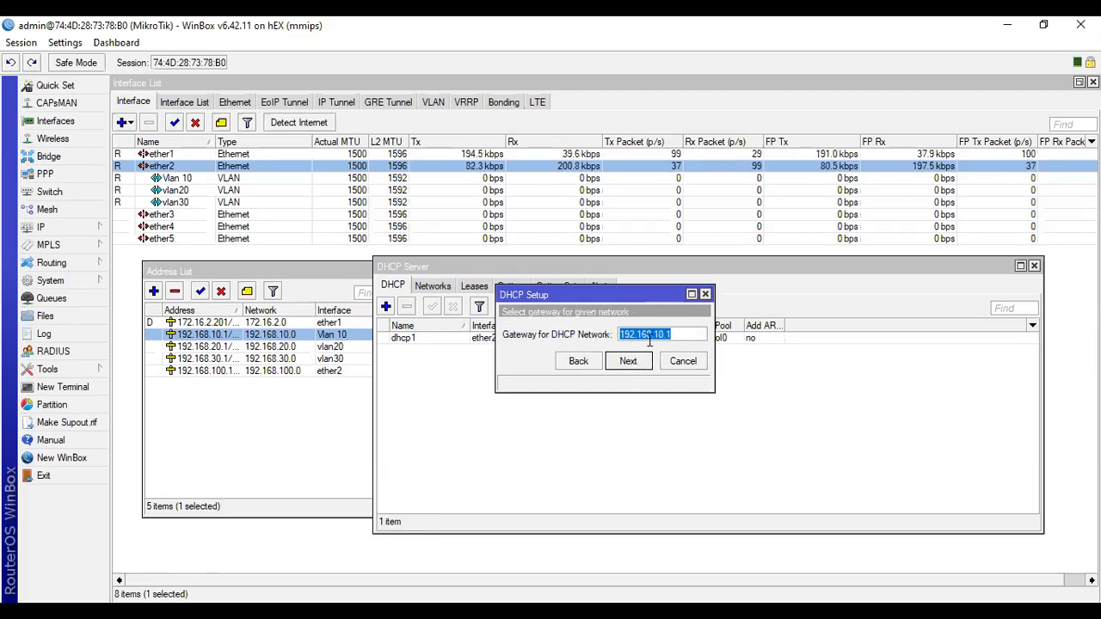
click(631, 361)
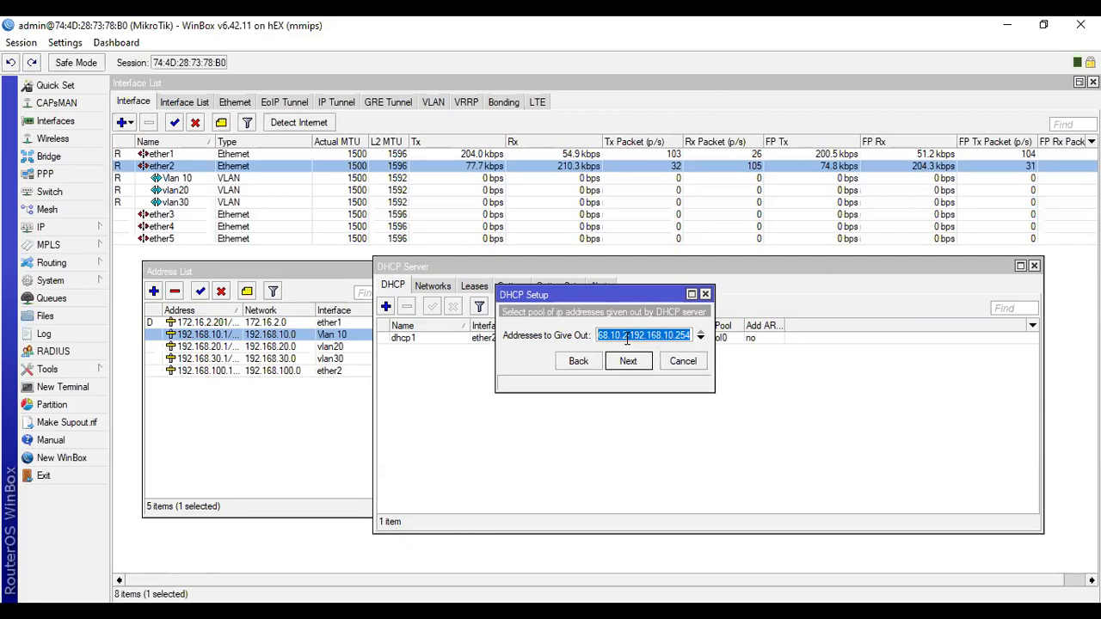
click(681, 335)
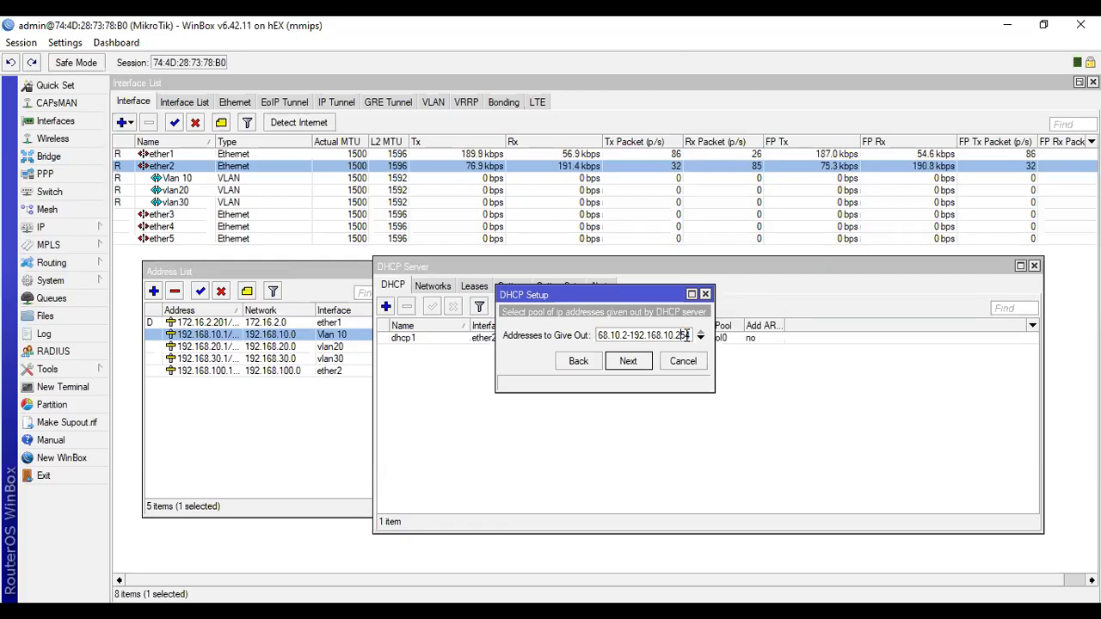
click(628, 362)
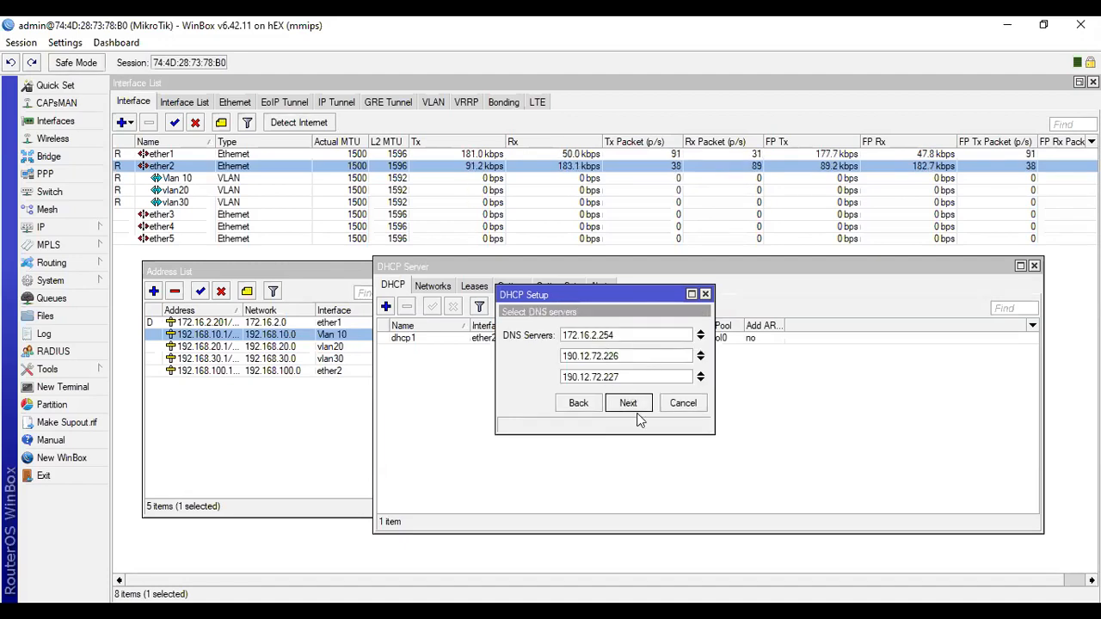
click(643, 408)
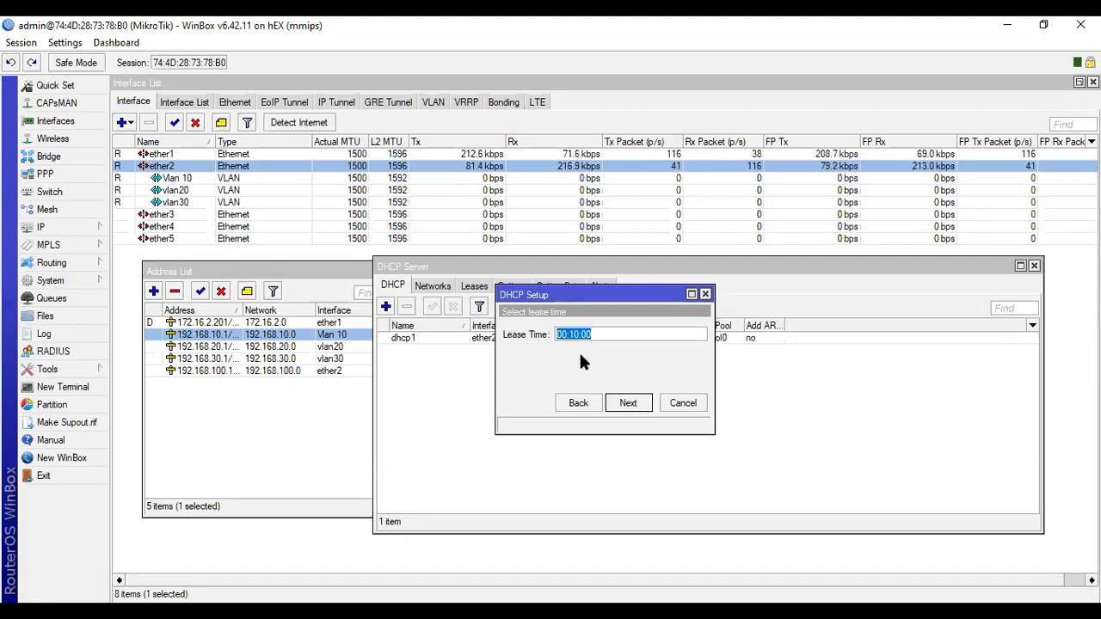
click(645, 404)
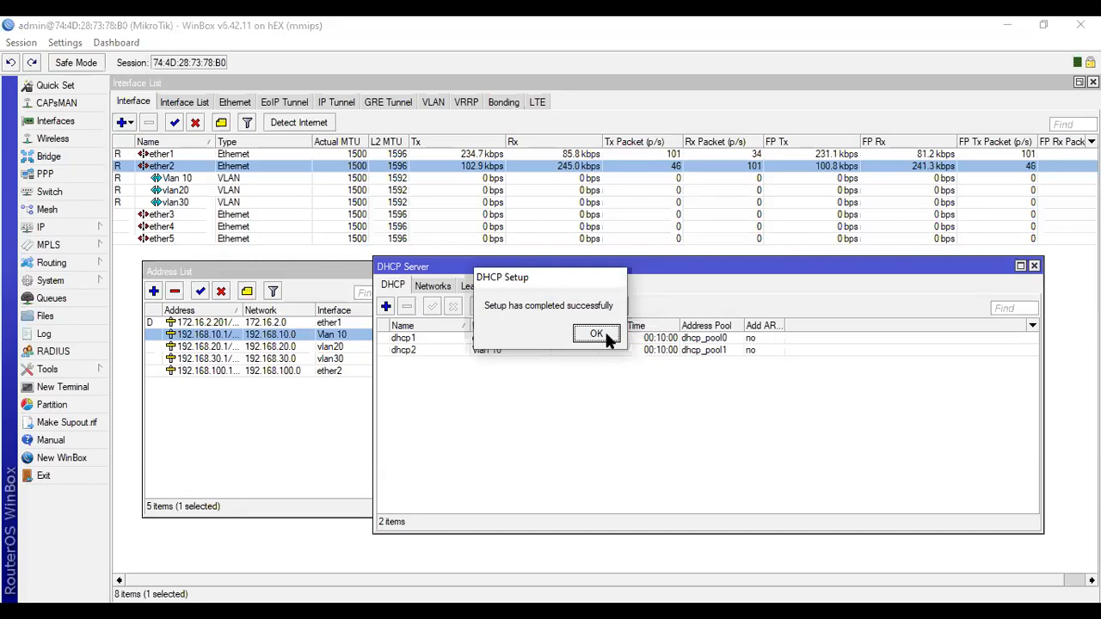
click(605, 336)
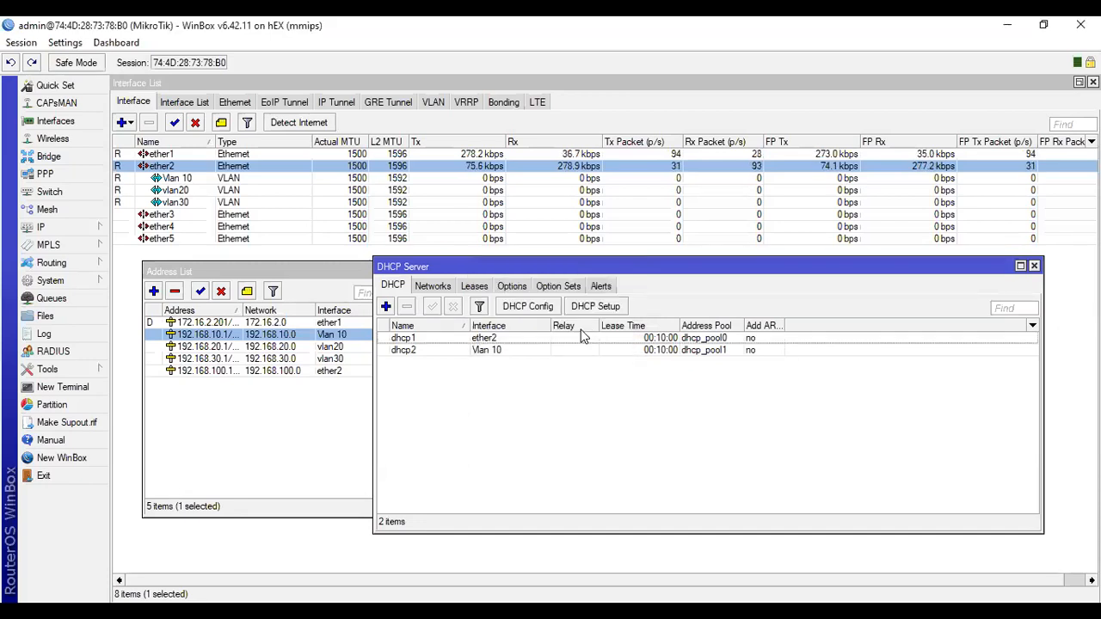
Set up a DHCP server on vlan20 with network 192.168.20.0/24, pool 192.168.20.2-192.168.20.254, the offered gateway and DNS servers, and lease time 00:10:00.
click(597, 308)
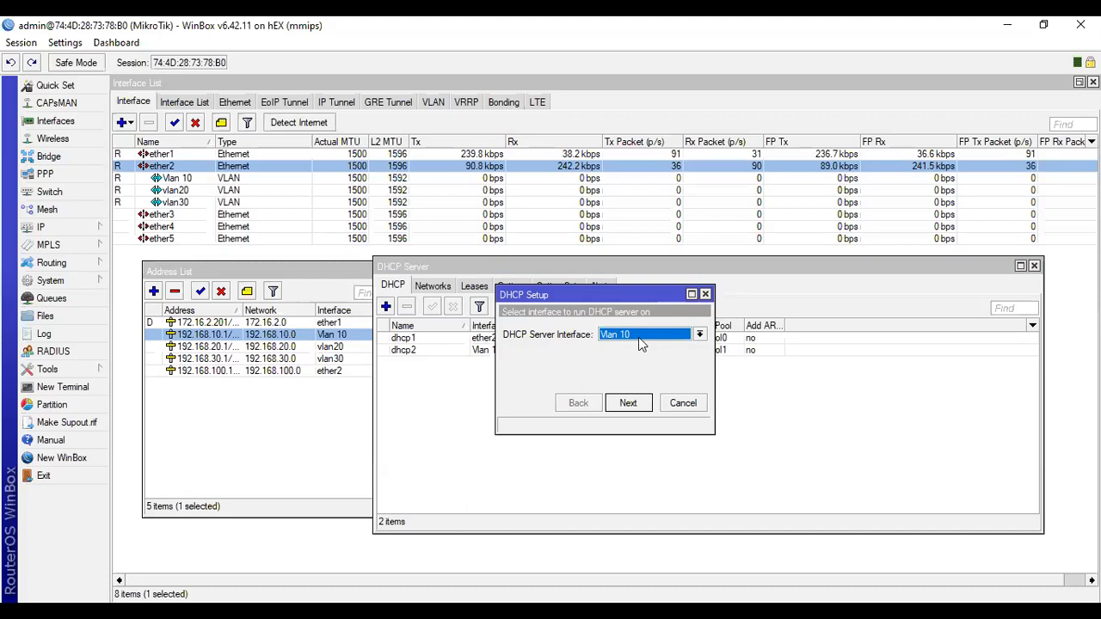
click(640, 342)
click(634, 410)
click(629, 404)
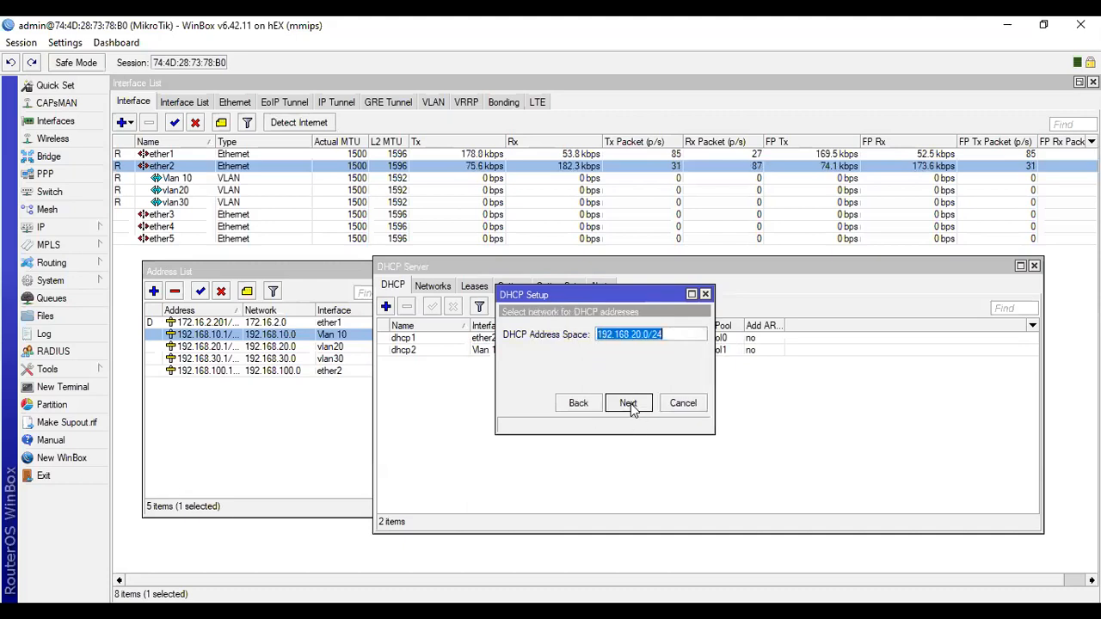
click(628, 405)
click(624, 407)
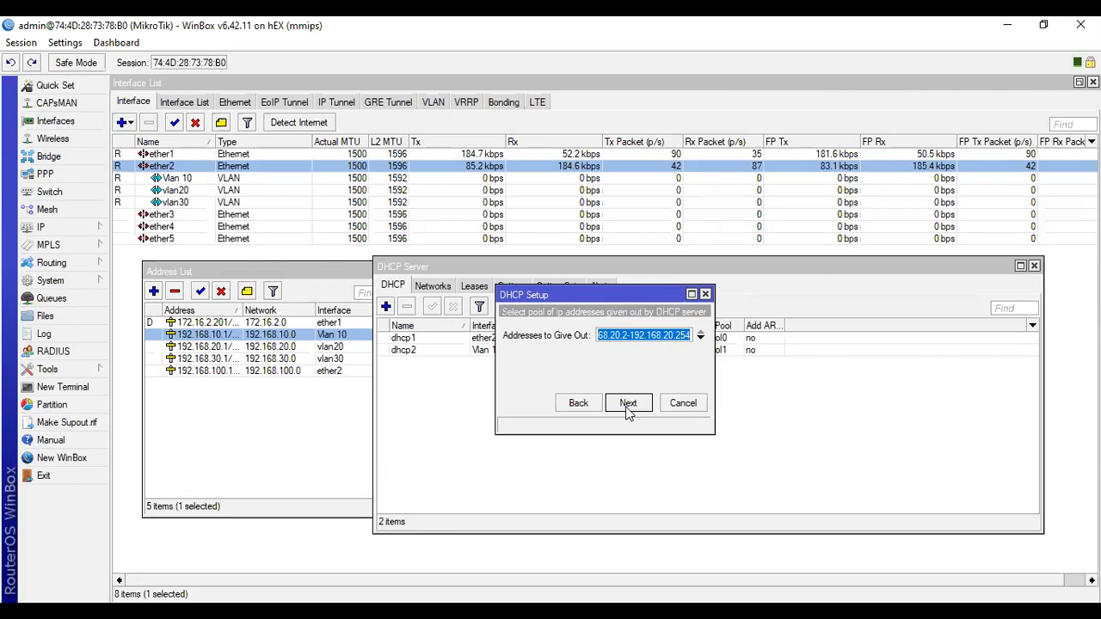
click(627, 404)
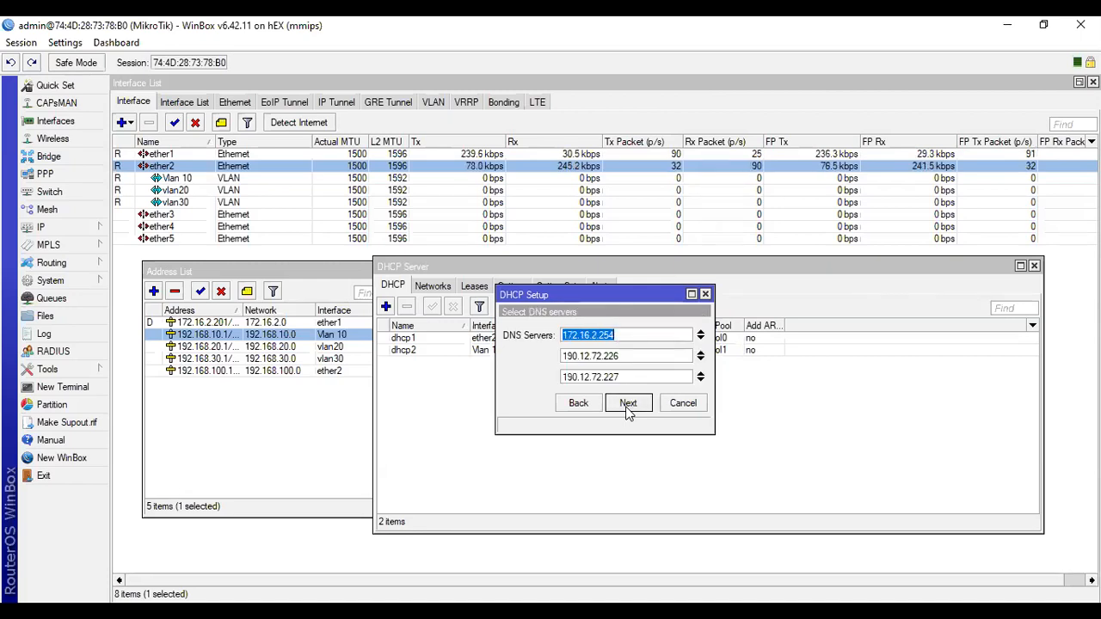
click(628, 404)
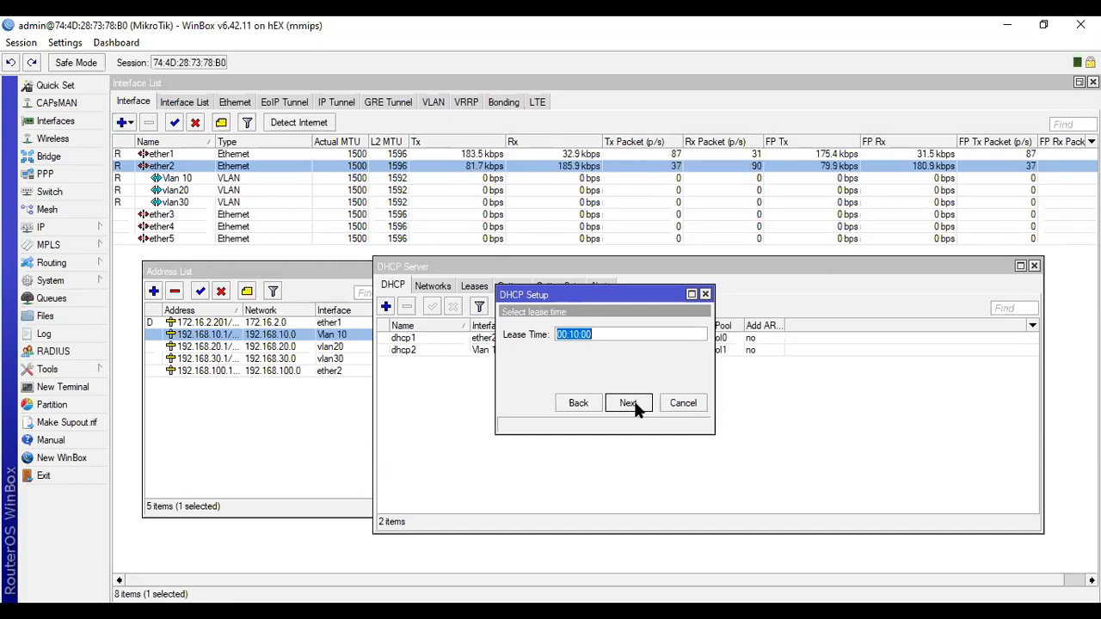
click(628, 404)
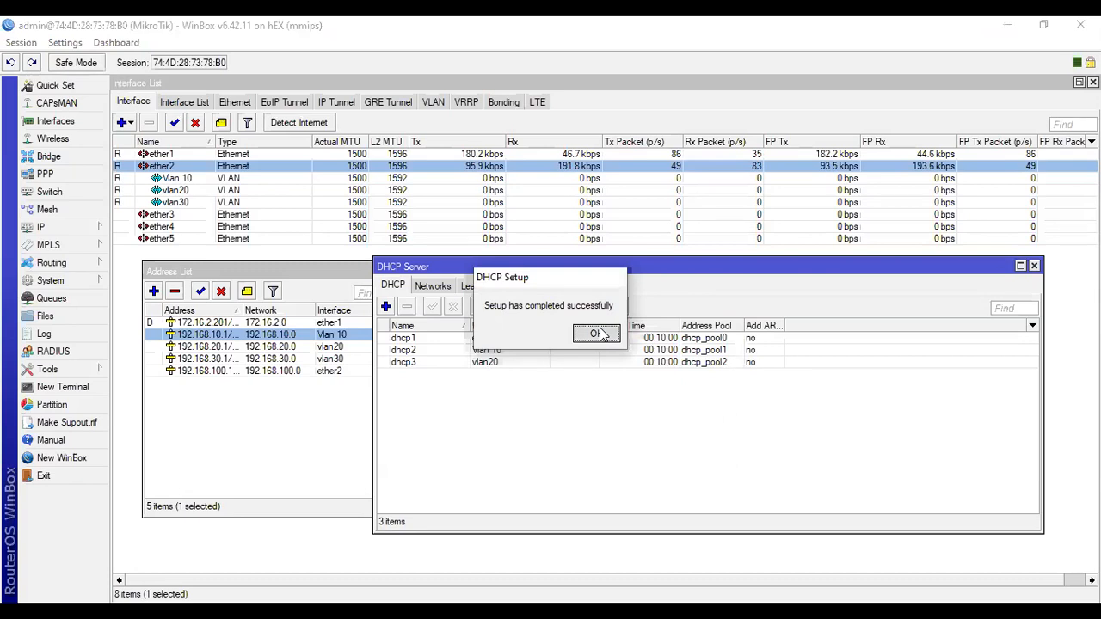
click(600, 334)
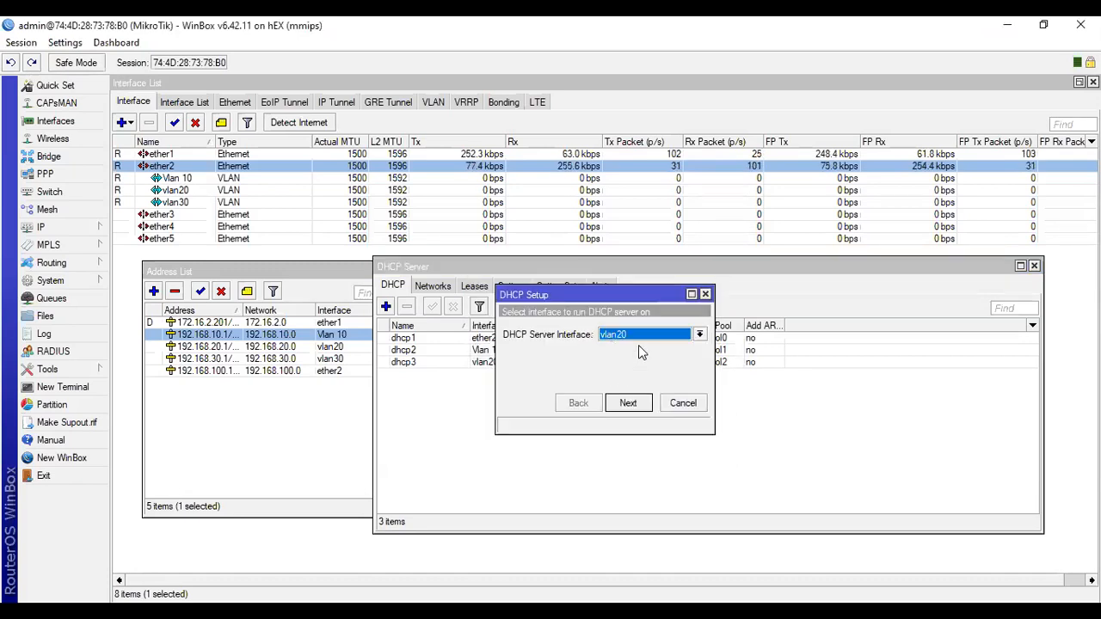
Set up a DHCP server on vlan30, accepting the offered network, gateway, address pool, DNS servers and lease time 00:10:00.
click(645, 337)
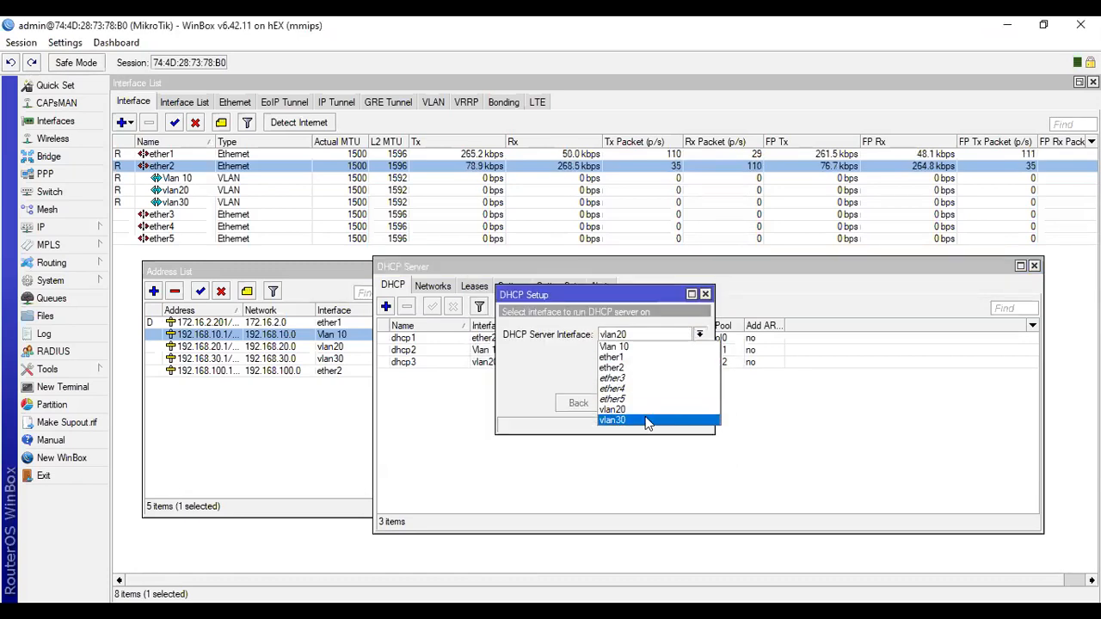
click(647, 421)
click(628, 403)
click(637, 406)
click(638, 407)
click(638, 408)
click(638, 408)
click(638, 408)
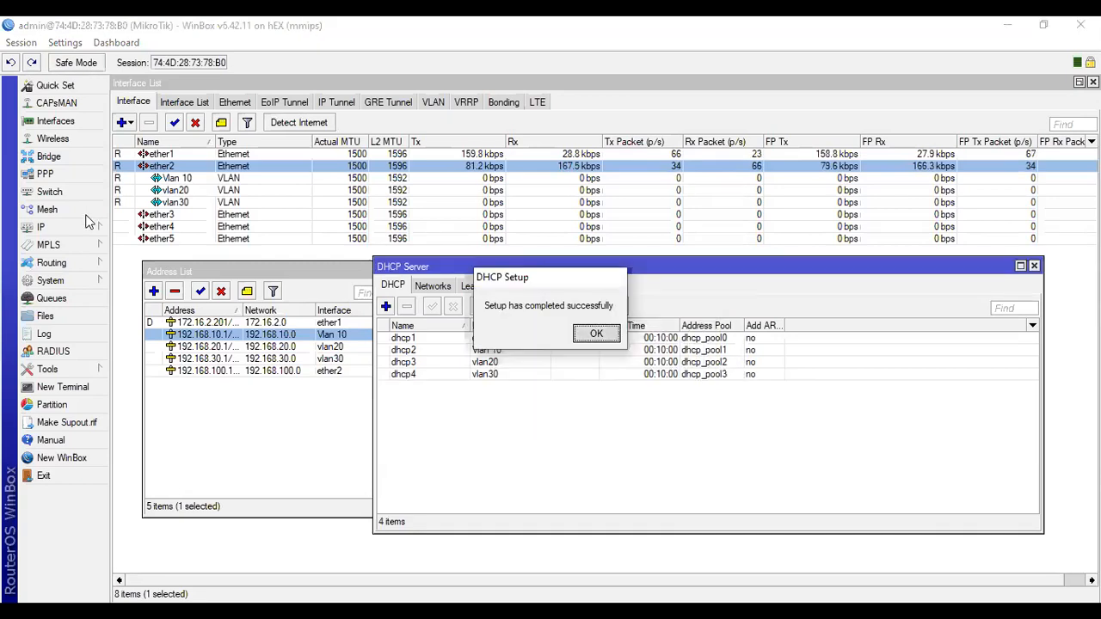
click(613, 333)
Review the router's interface list, IP address list and DHCP server list for the VLAN configuration.
click(55, 121)
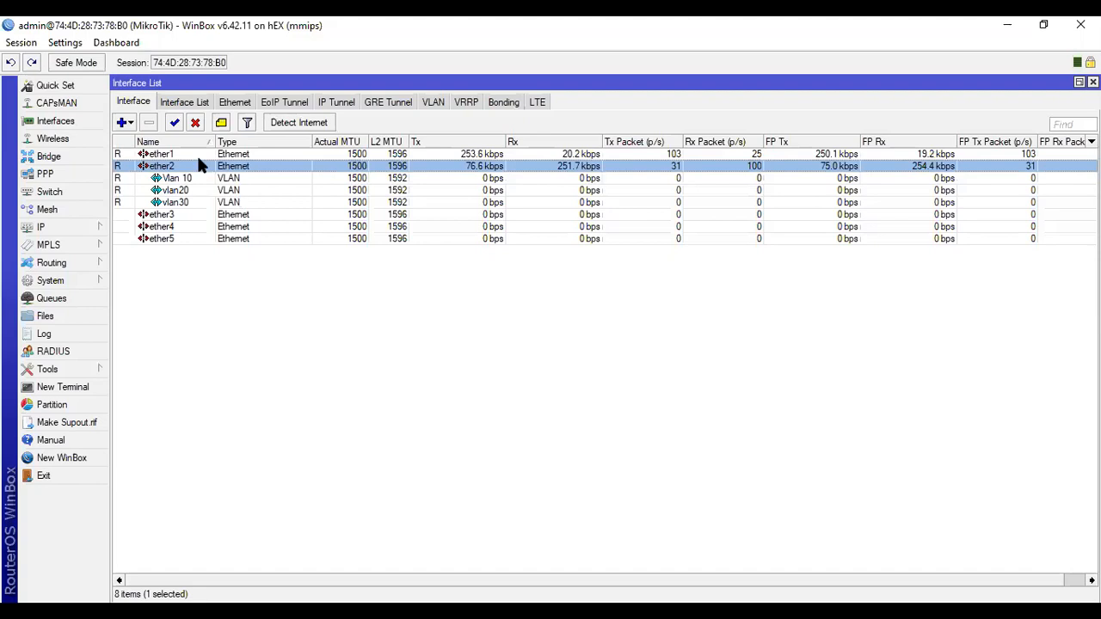
click(94, 225)
click(177, 202)
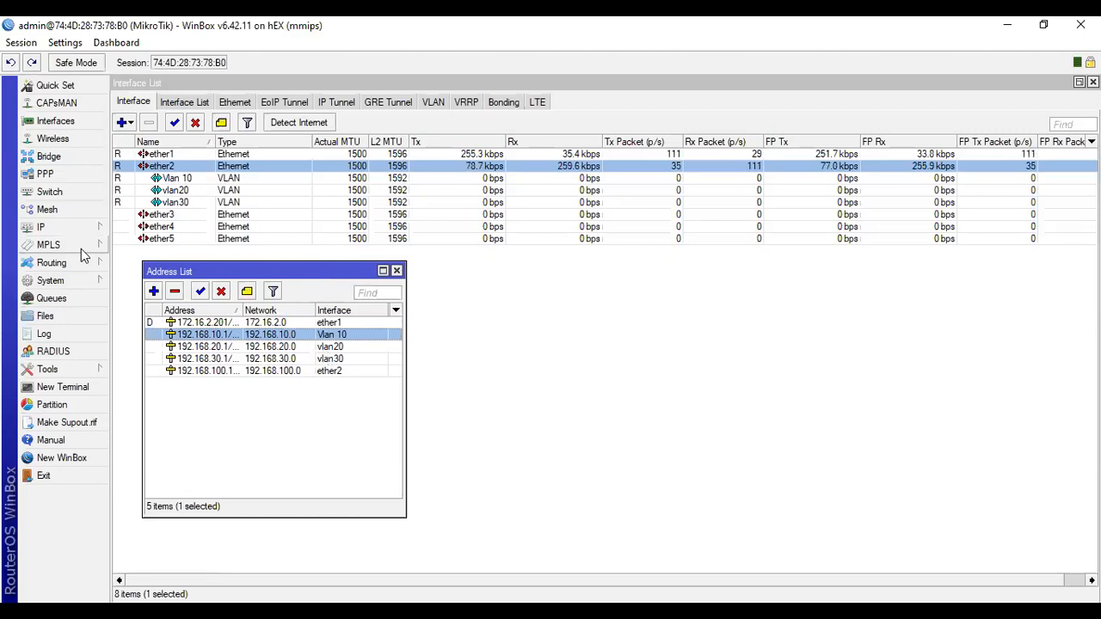
click(91, 229)
click(141, 268)
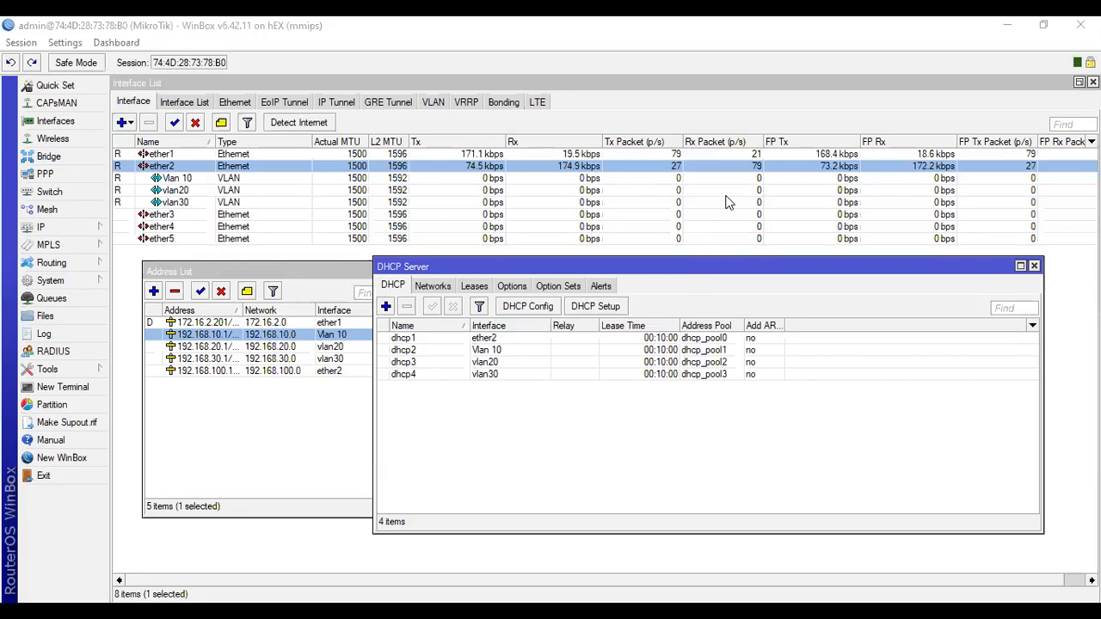
click(790, 449)
drag(621, 267, 493, 295)
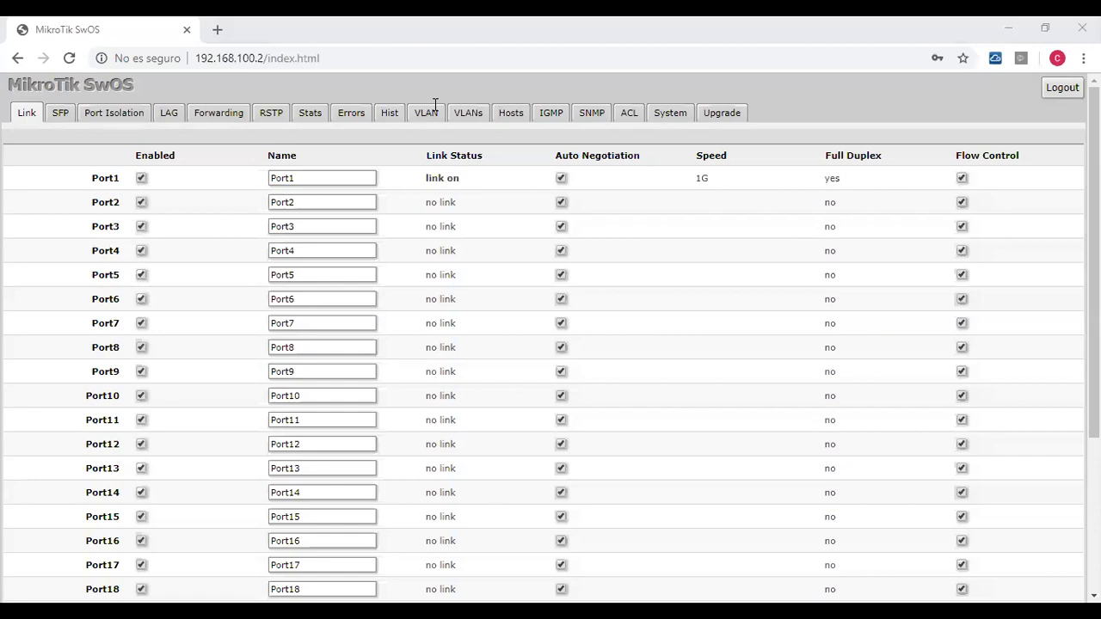
Switch to the MikroTik SwOS page at 192.168.100.2 and examine the link status of all switch ports.
click(734, 82)
click(735, 82)
scroll(353, 258, down, 3)
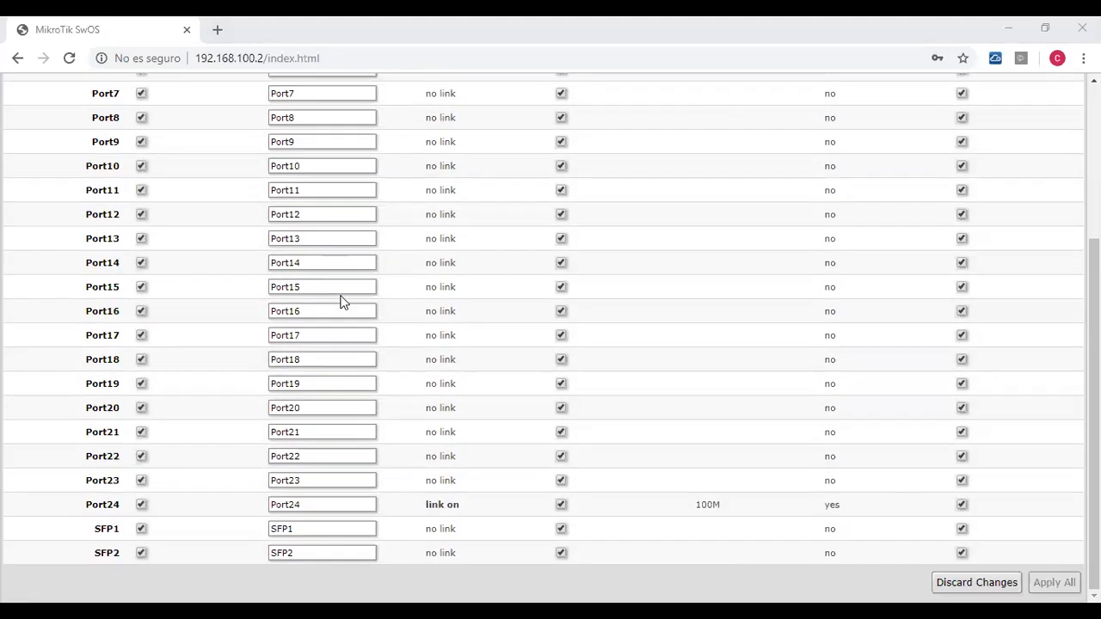
scroll(376, 394, up, 1)
scroll(376, 394, up, 2)
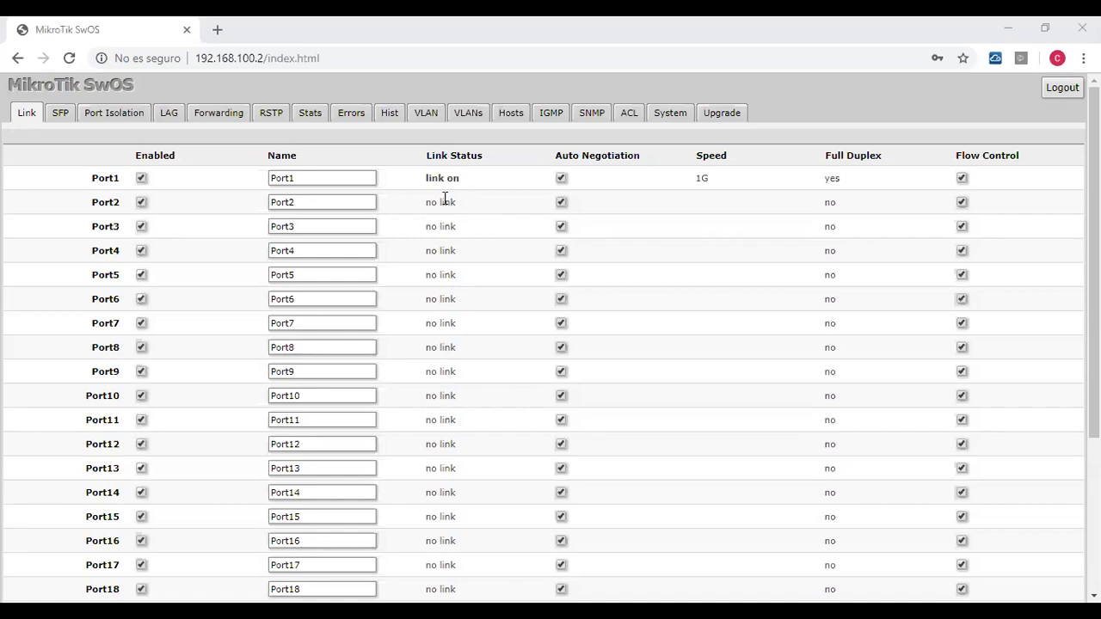
drag(459, 206, 426, 206)
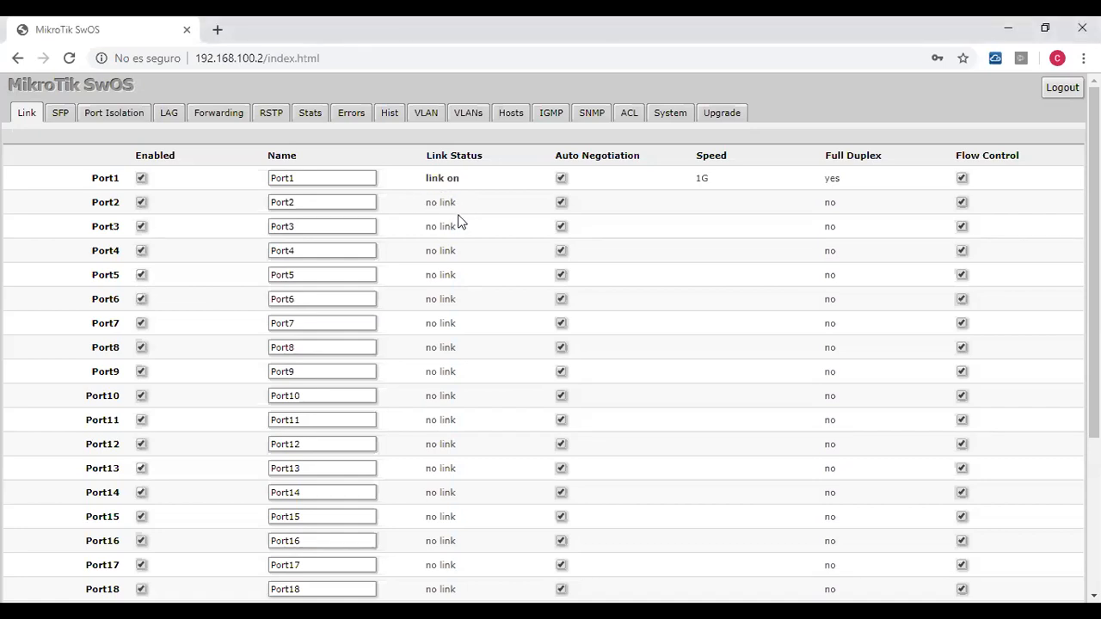
drag(469, 178, 424, 177)
click(219, 182)
scroll(376, 392, down, 3)
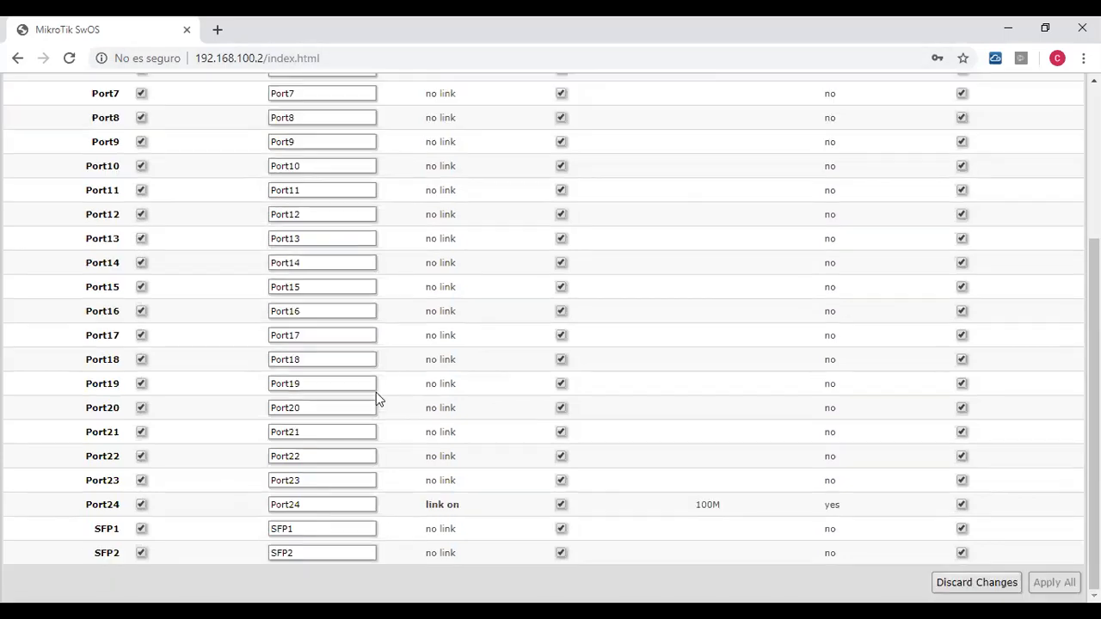
scroll(376, 421, up, 3)
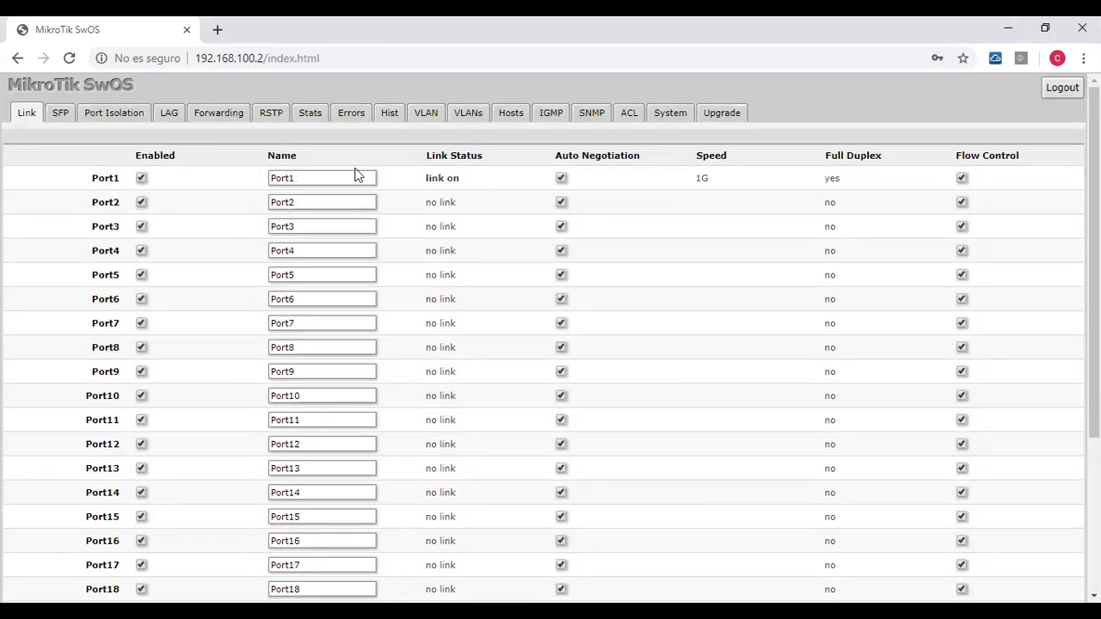
scroll(490, 314, down, 3)
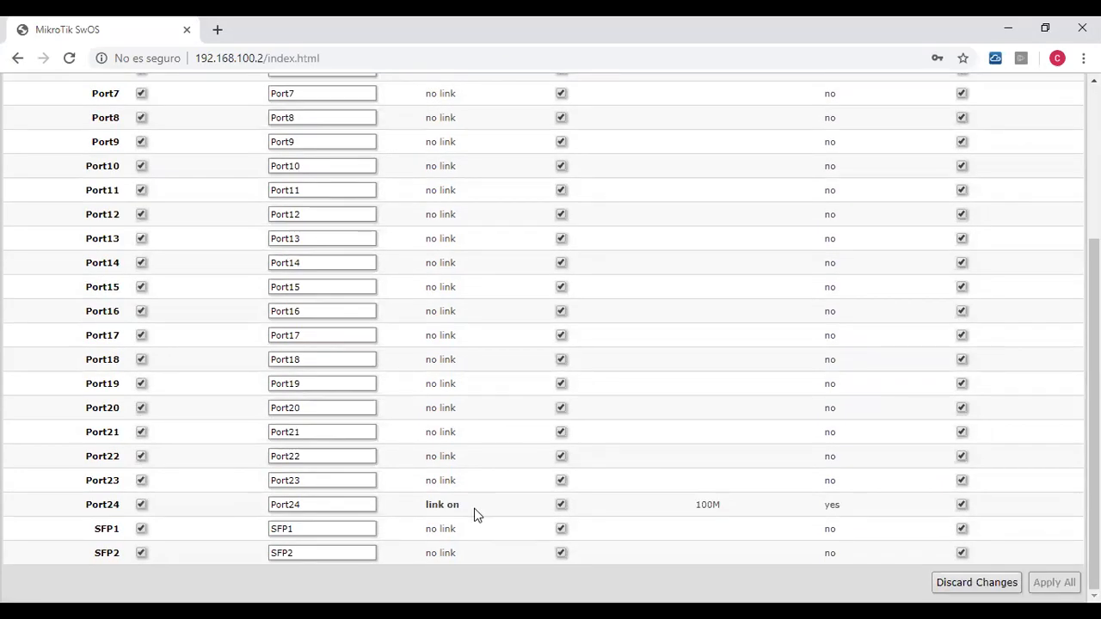
scroll(482, 482, up, 3)
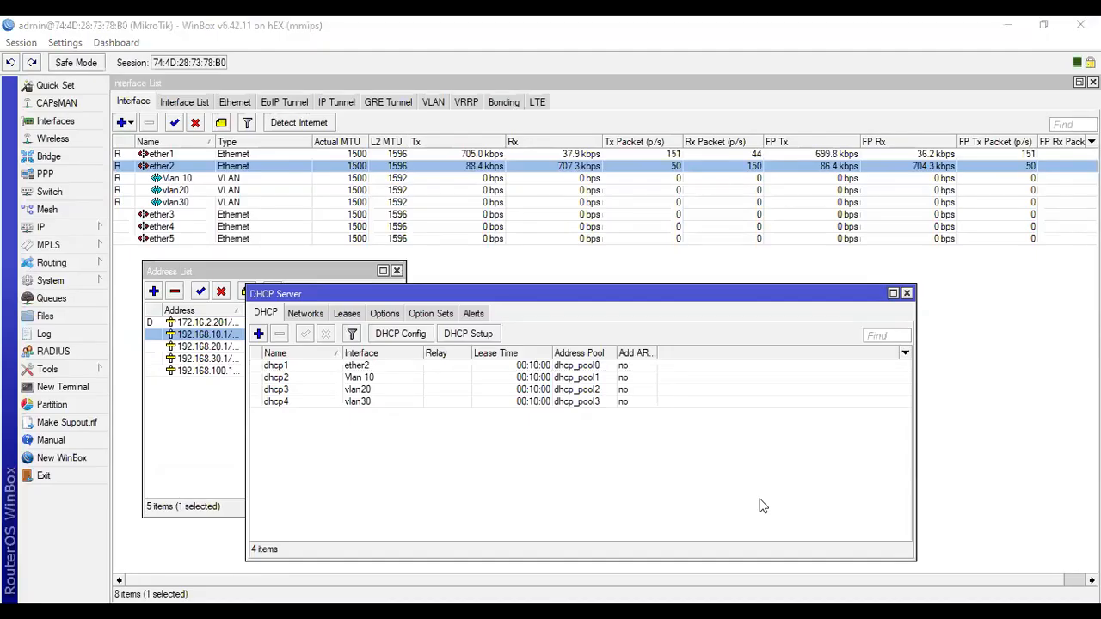
Switch to WinBox and review the DHCP client, the DNS settings and the firewall NAT rules.
click(74, 227)
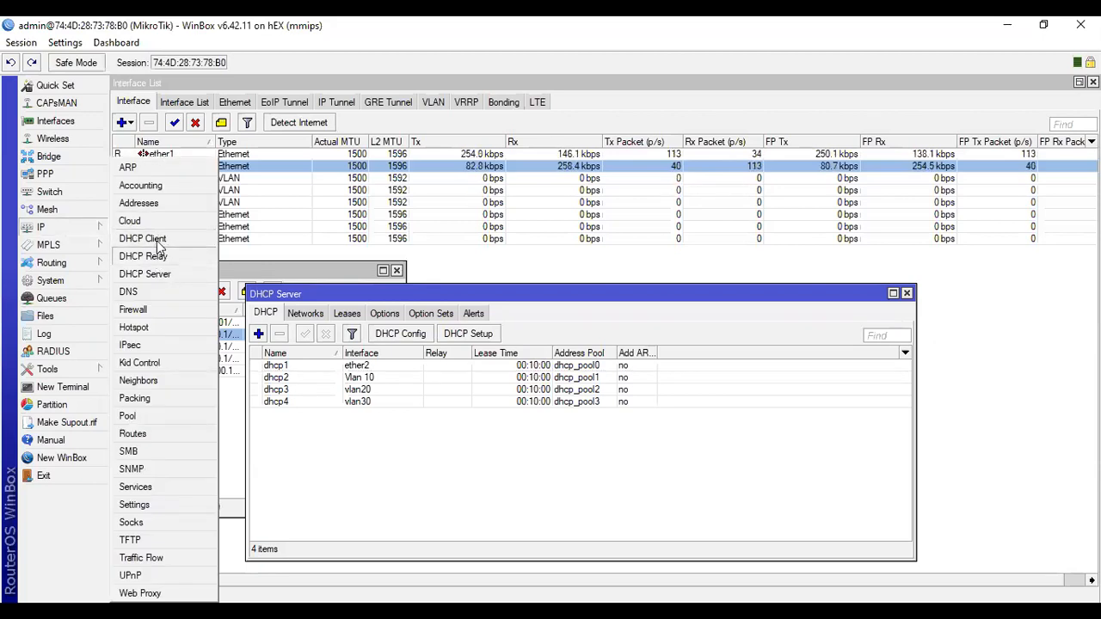
click(160, 239)
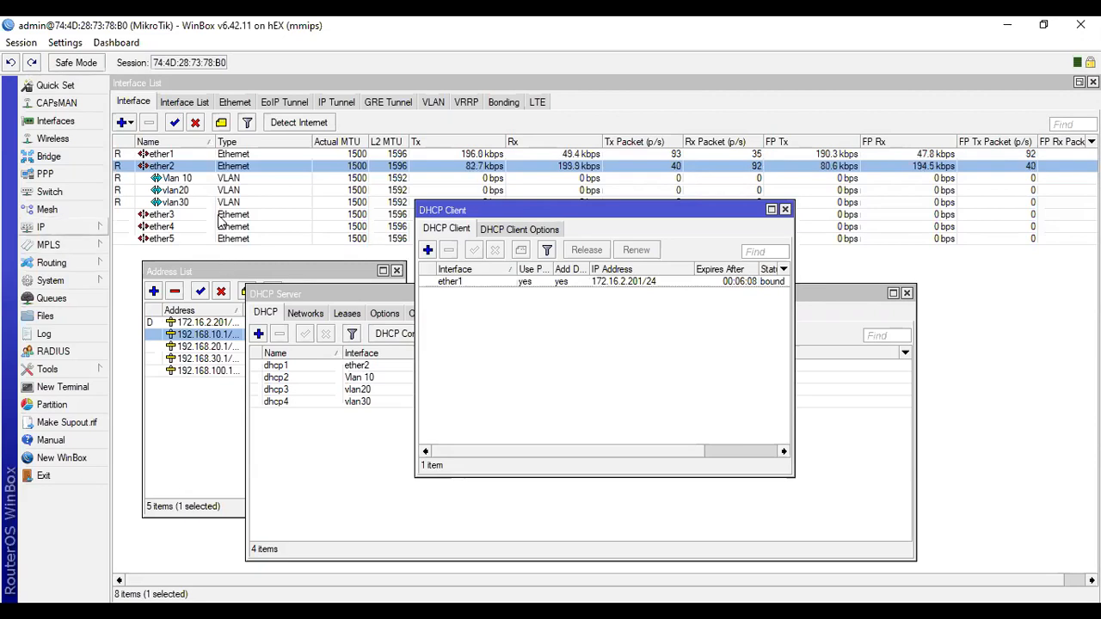
click(86, 228)
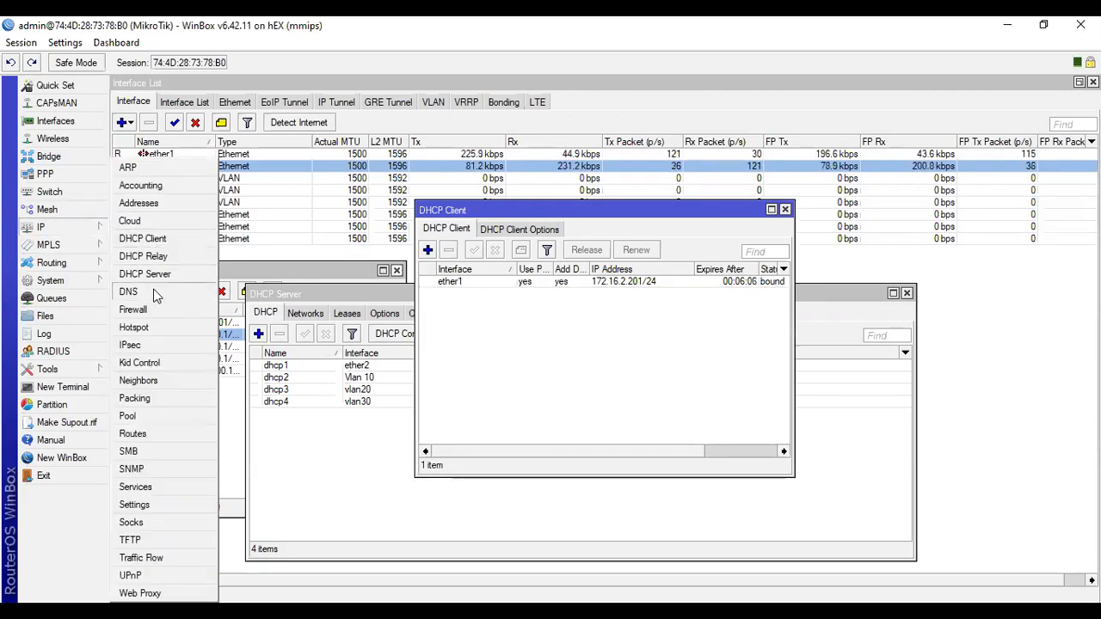
click(129, 291)
click(68, 227)
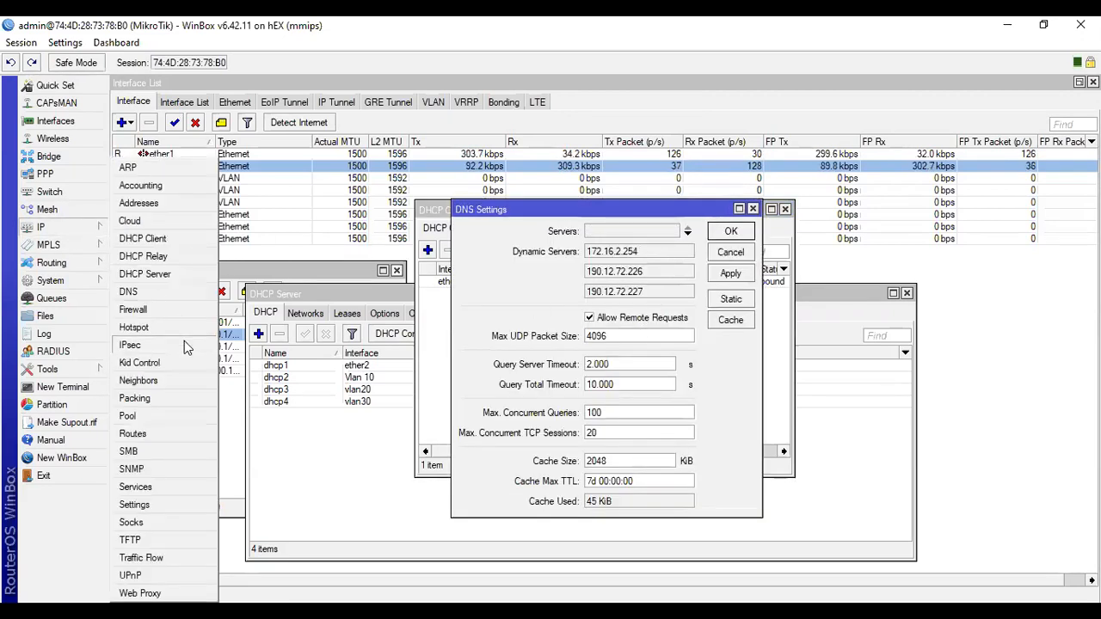
click(181, 312)
click(371, 229)
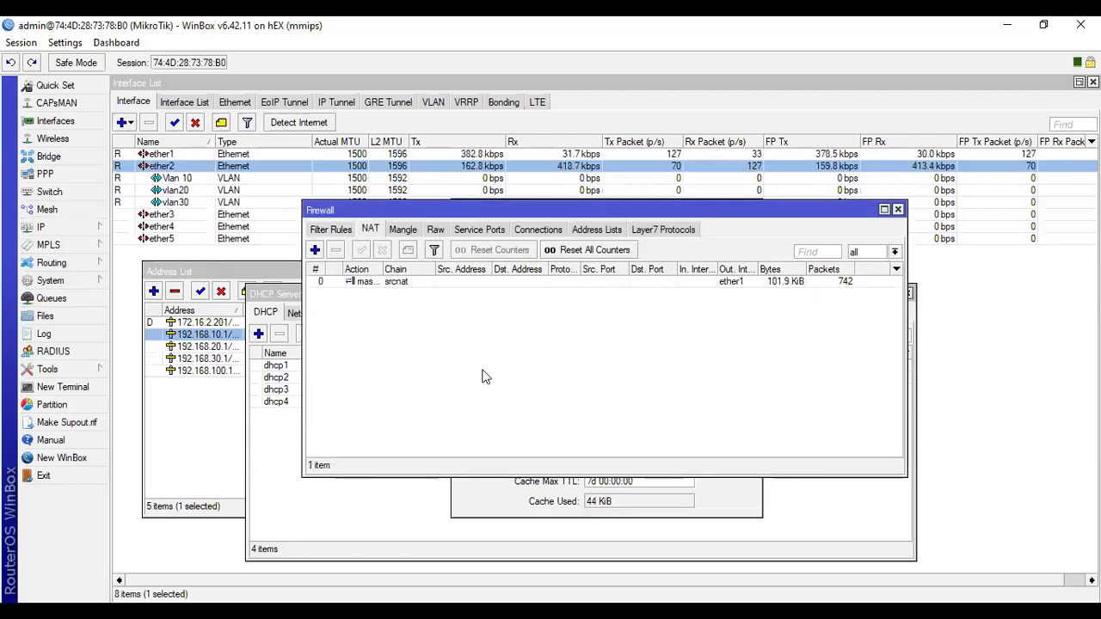
Test the router's internet connectivity by running ping 8.8.8.8 in a new terminal, and close the terminal.
click(67, 387)
text(ping 8.8.8.8)
key(Return)
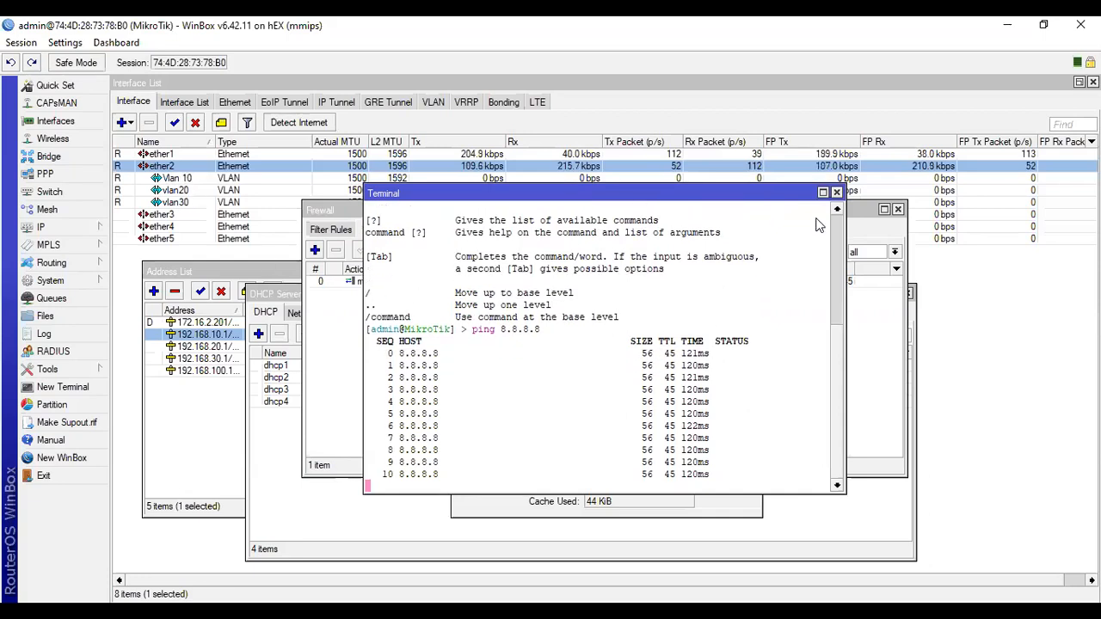
click(836, 192)
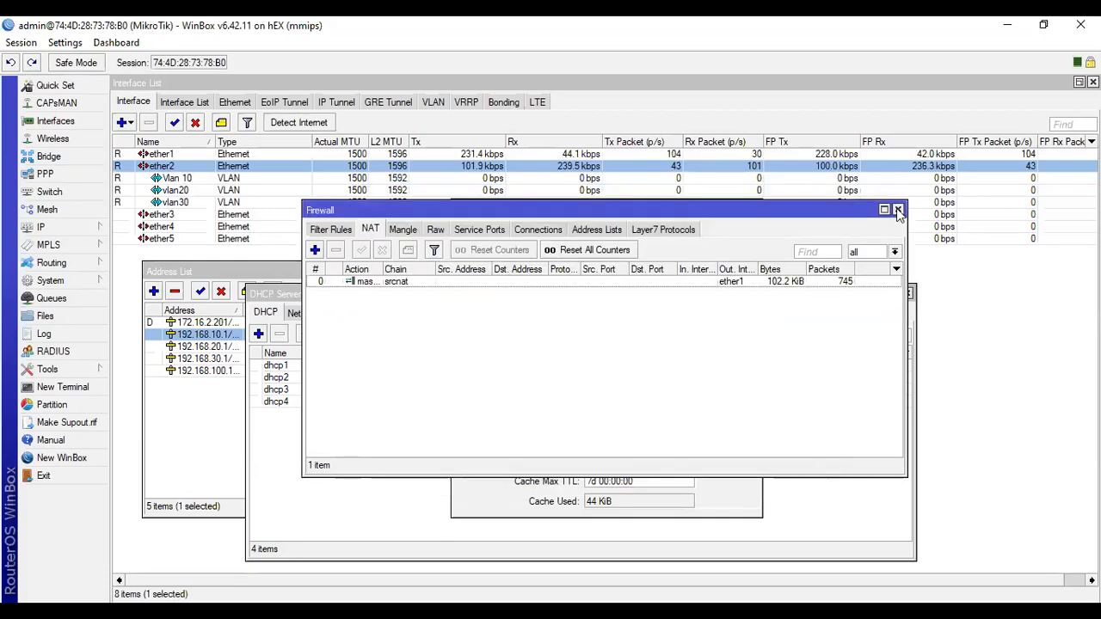
Close the Firewall, DNS Settings, DHCP Client, DHCP Server and Address List windows.
click(897, 210)
click(758, 210)
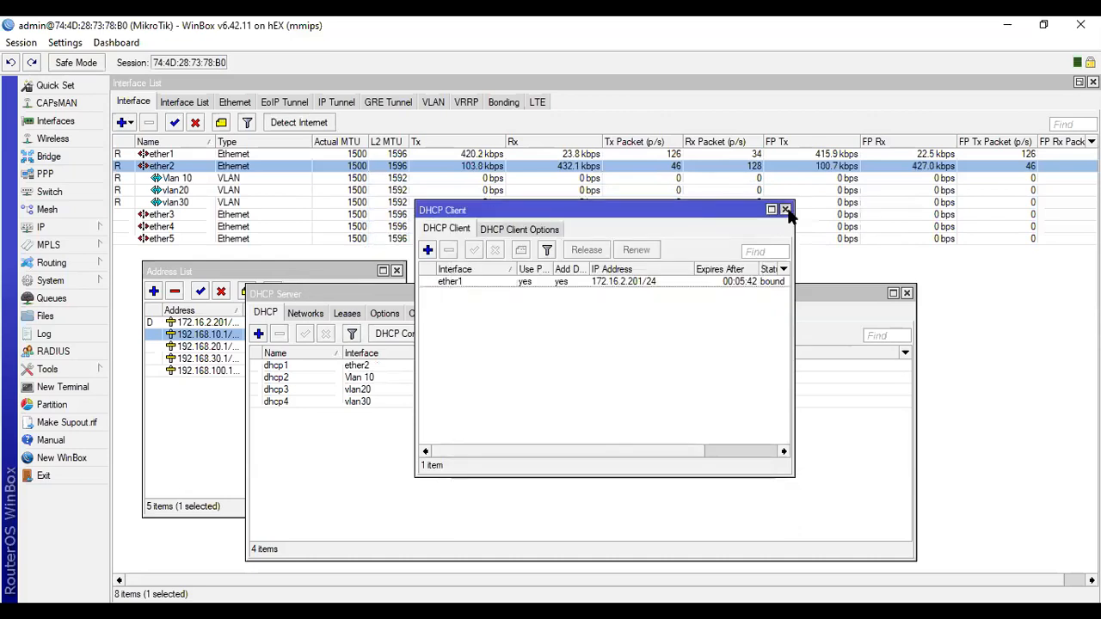
click(784, 210)
click(907, 293)
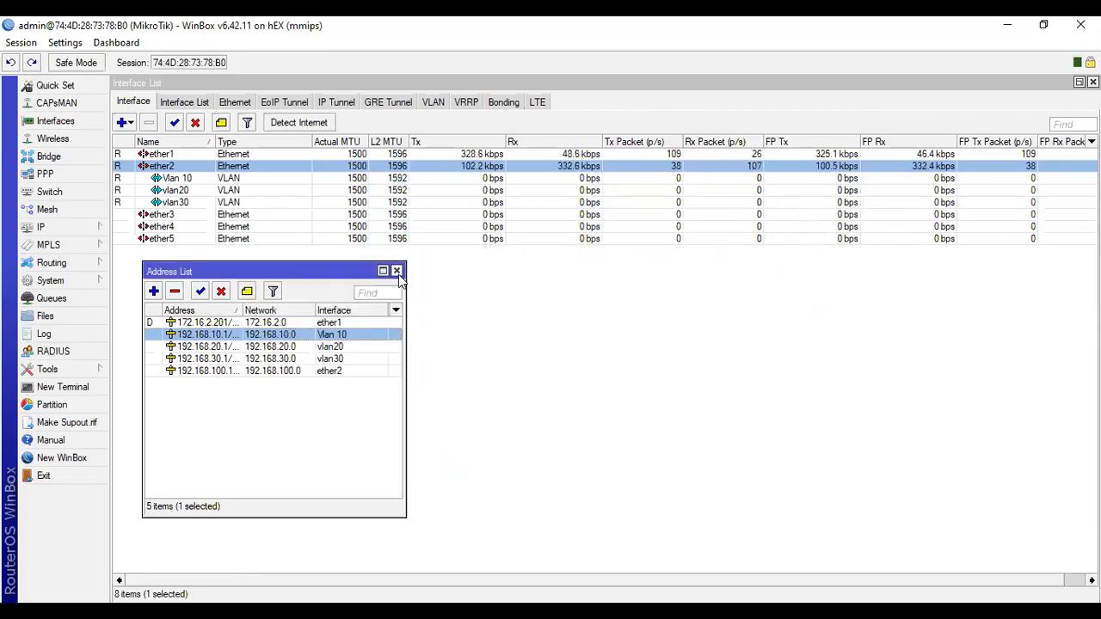
click(396, 271)
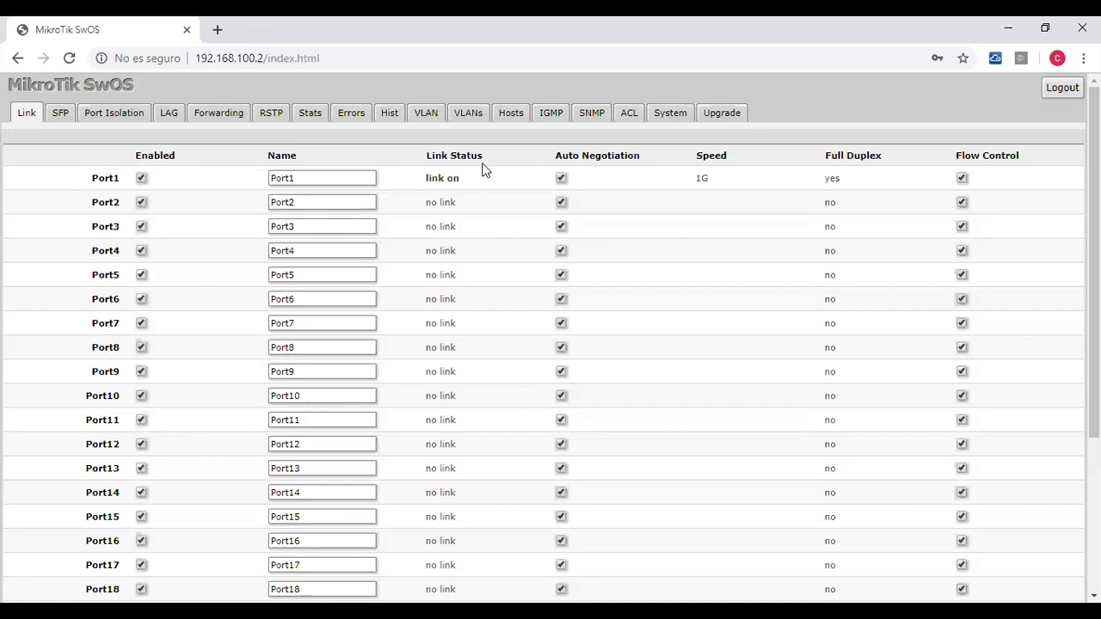
In the SwOS VLAN settings, set Port1's VLAN Mode to enabled and its VLAN Receive to only tagged.
scroll(477, 252, down, 3)
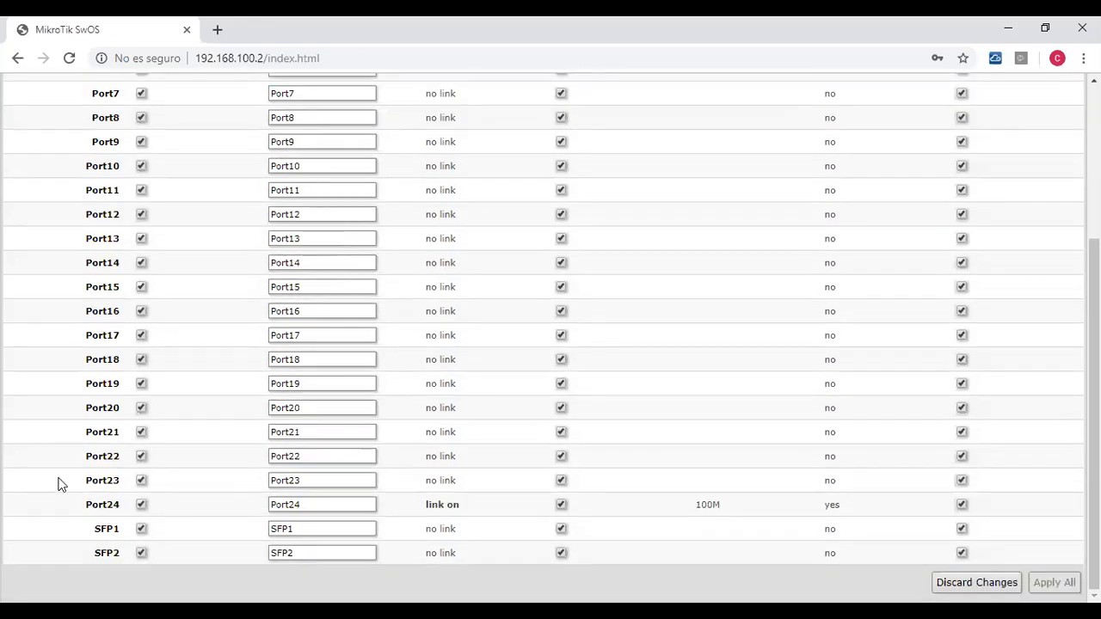
scroll(534, 493, up, 3)
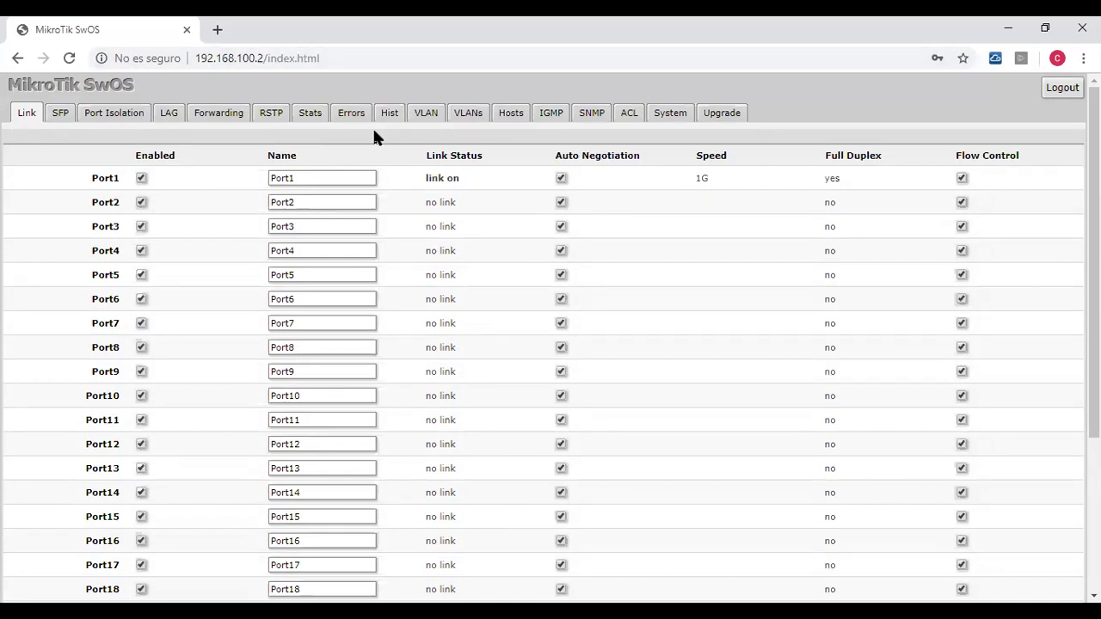
click(426, 113)
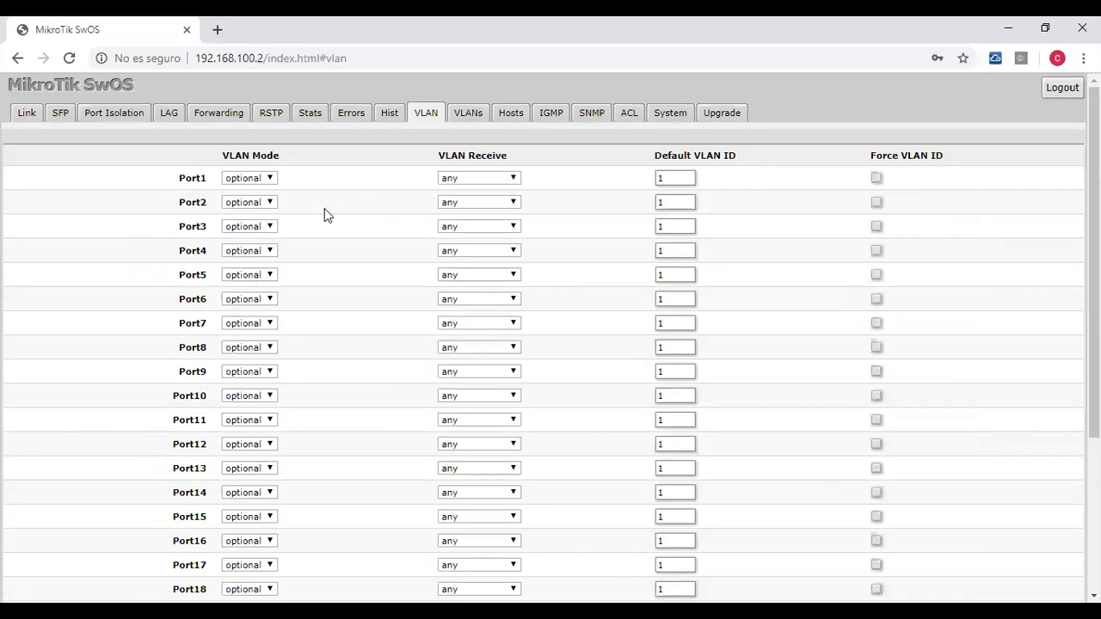
click(252, 178)
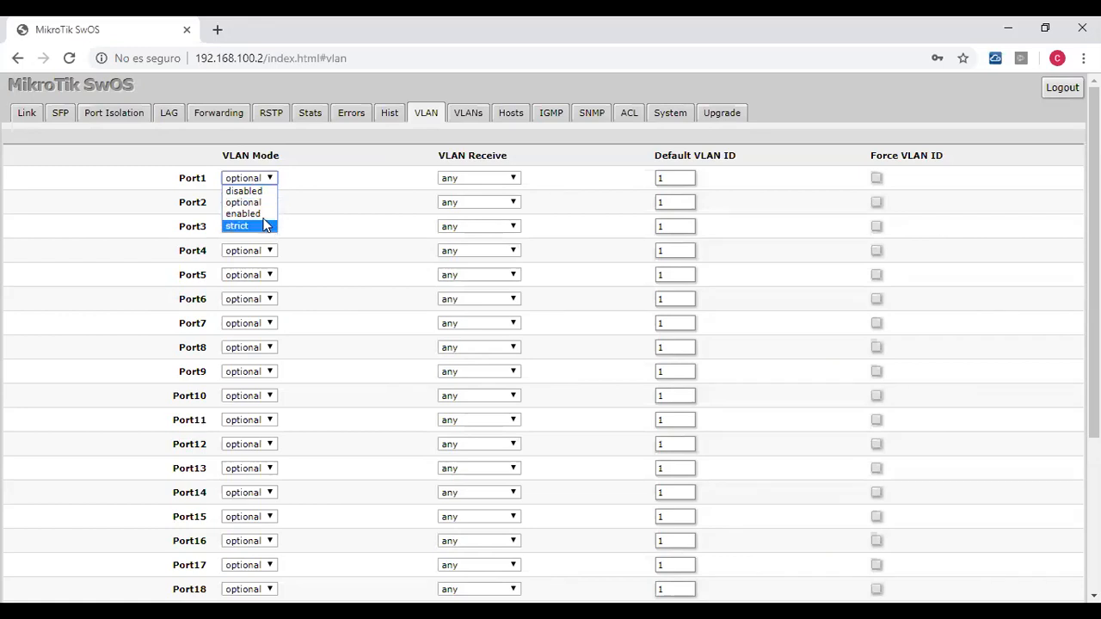
click(251, 214)
click(484, 177)
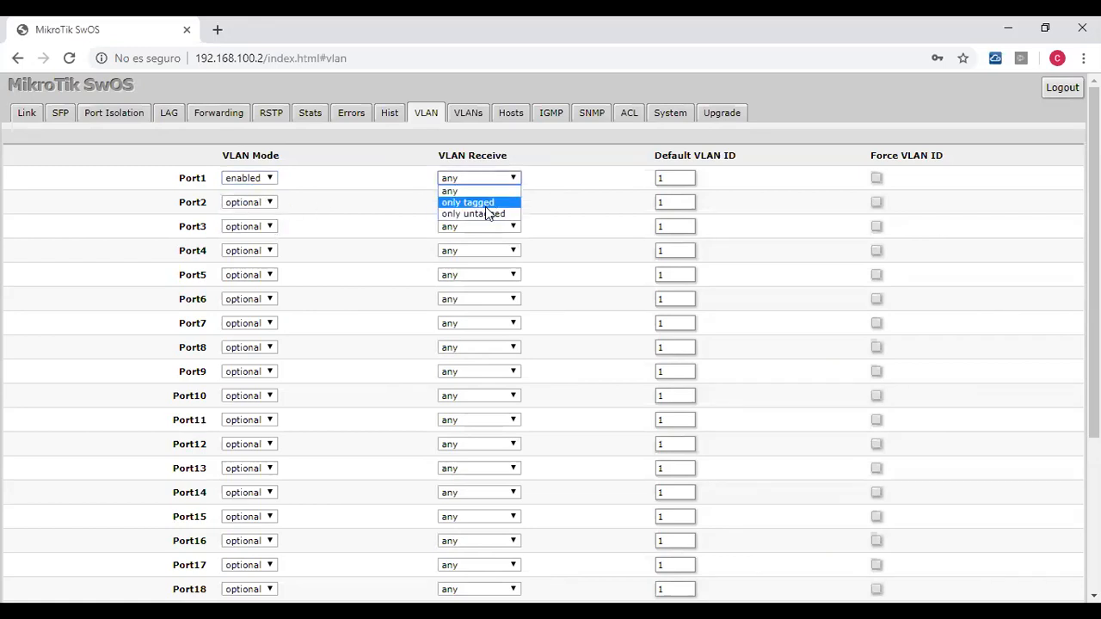
click(487, 204)
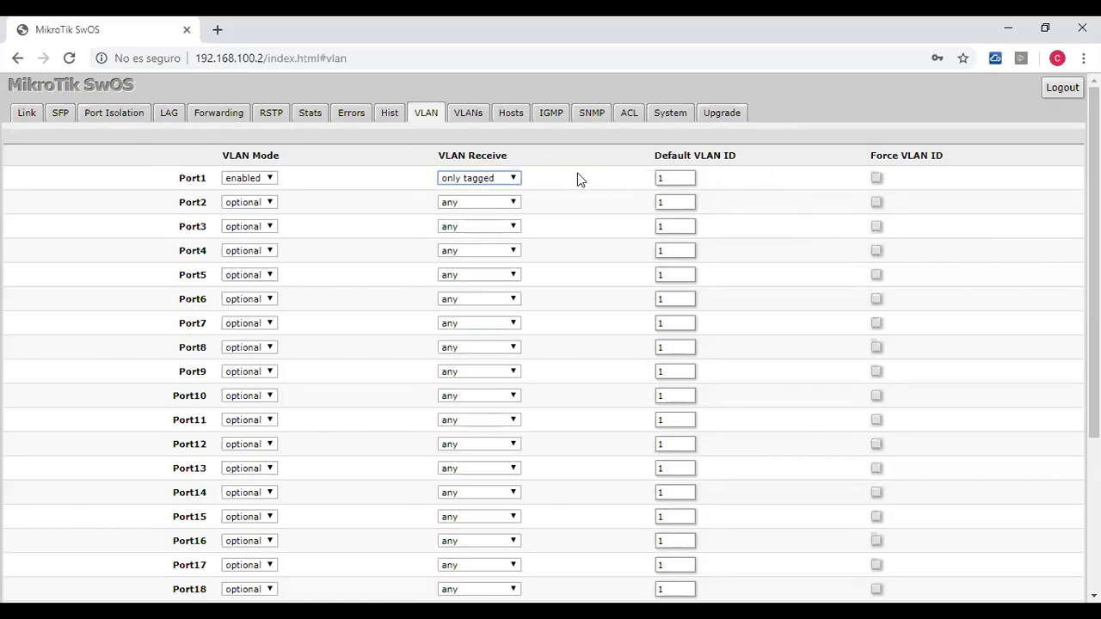
scroll(793, 245, down, 3)
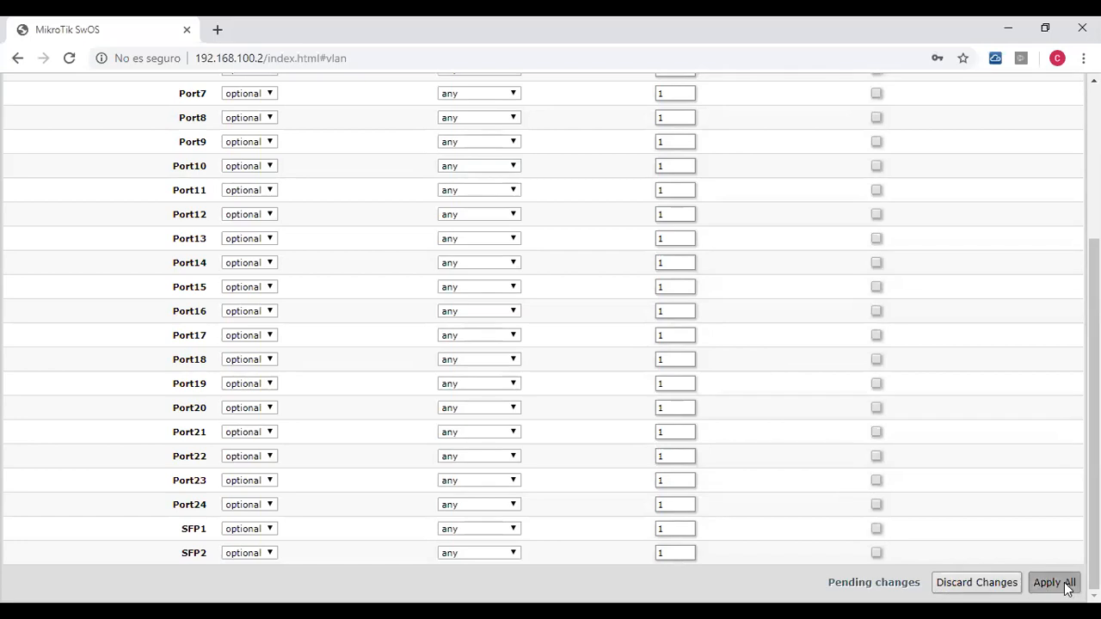